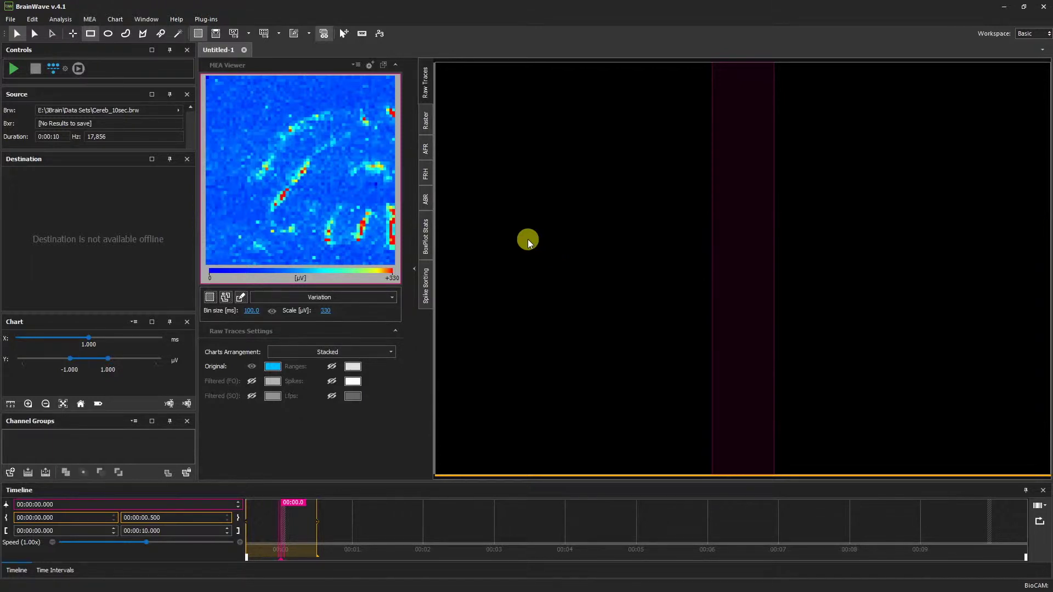
Undock the MEA Viewer into a floating window and shrink it over the raw traces area
{"action": "left_click", "coordinate": [383, 66]}
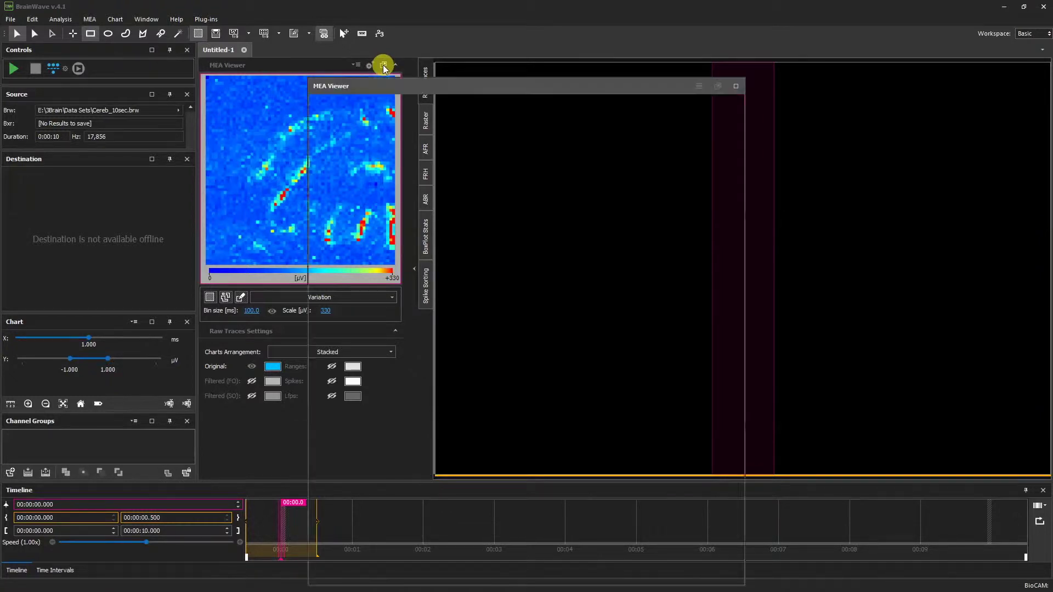
{"action": "left_click_drag", "start_coordinate": [454, 233], "coordinate": [608, 91]}
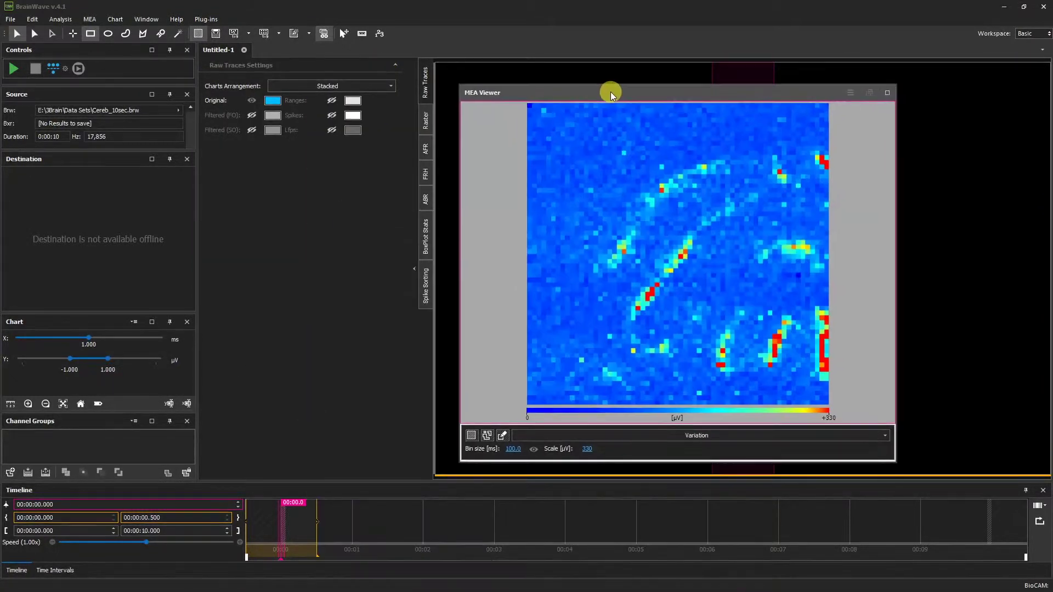
{"action": "left_click", "coordinate": [90, 33]}
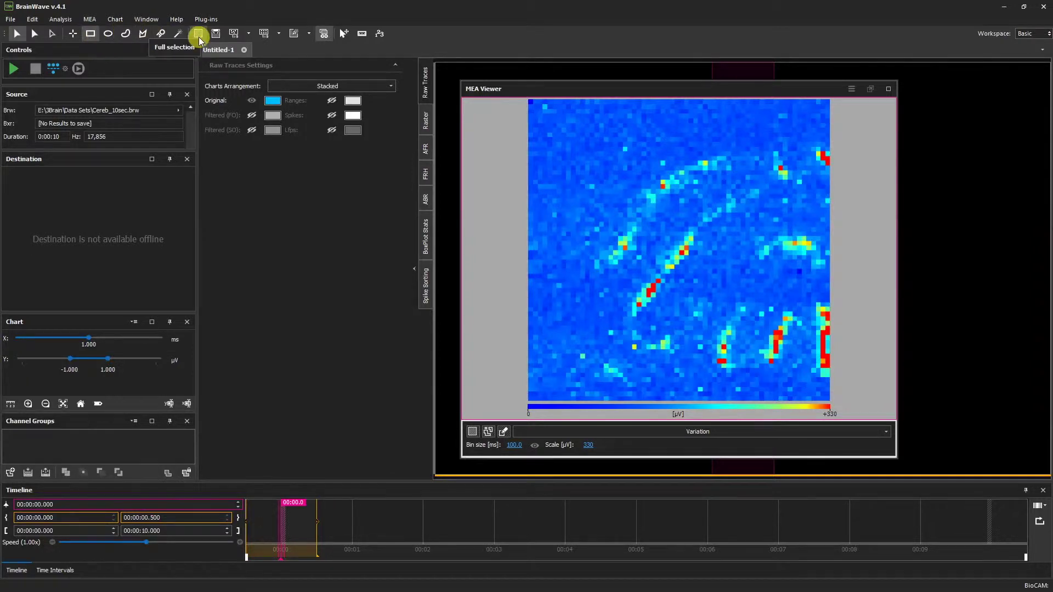
Move the MEA Viewer down-left and select the most active channels in a small region near the top
{"action": "left_click_drag", "start_coordinate": [597, 198], "coordinate": [660, 262]}
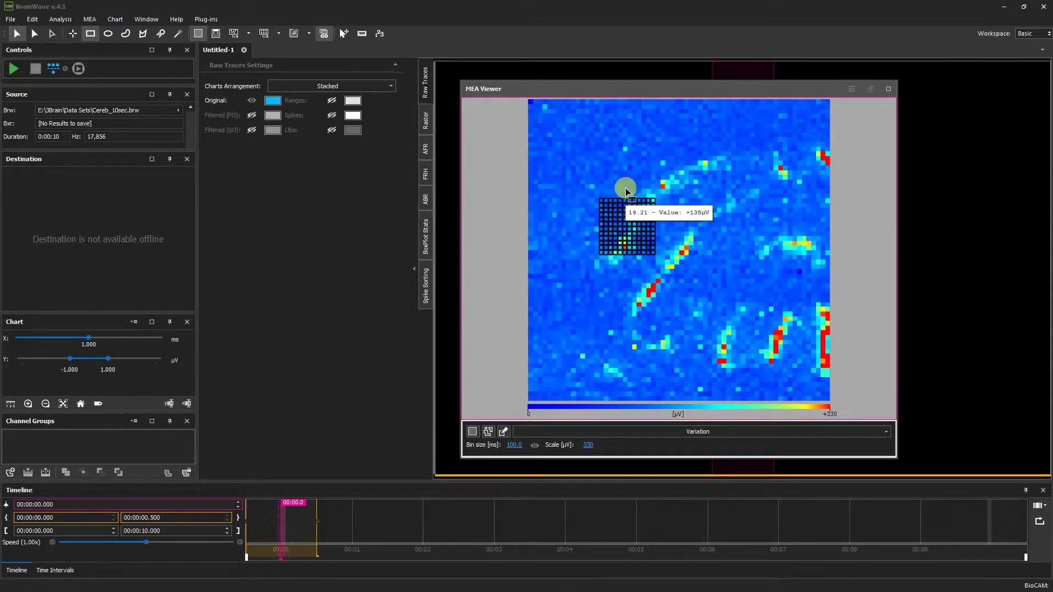
{"action": "left_click_drag", "start_coordinate": [723, 88], "coordinate": [553, 156]}
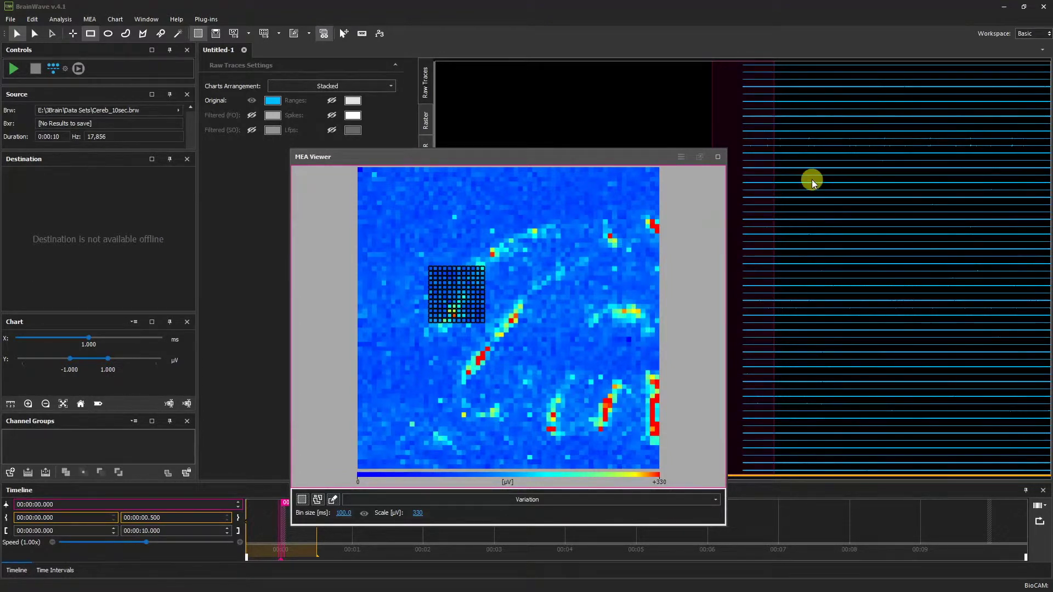
{"action": "key", "text": "Escape"}
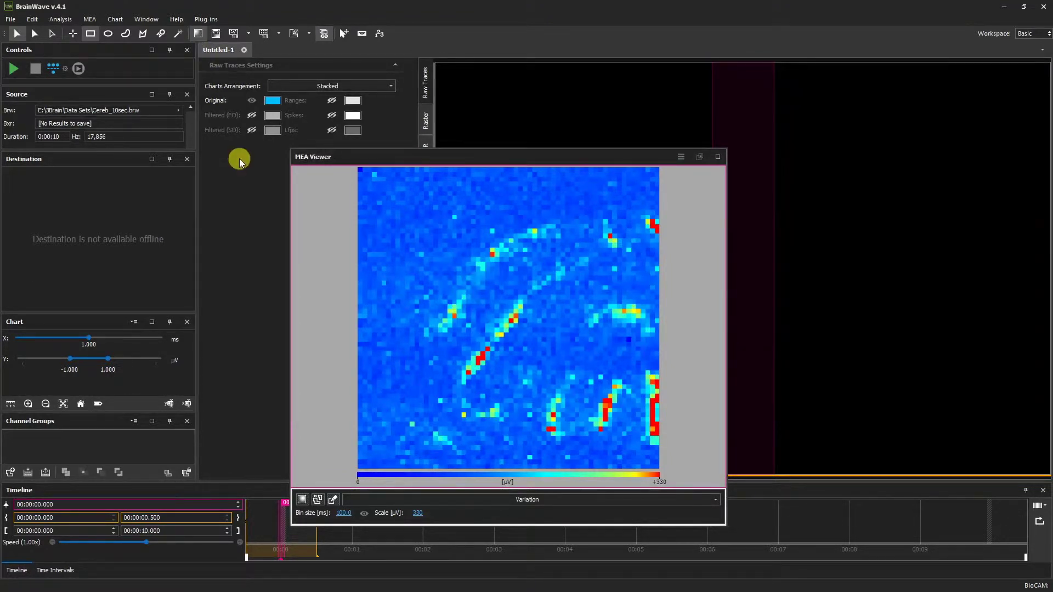
{"action": "left_click", "coordinate": [234, 34]}
{"action": "left_click_drag", "start_coordinate": [482, 235], "coordinate": [525, 277]}
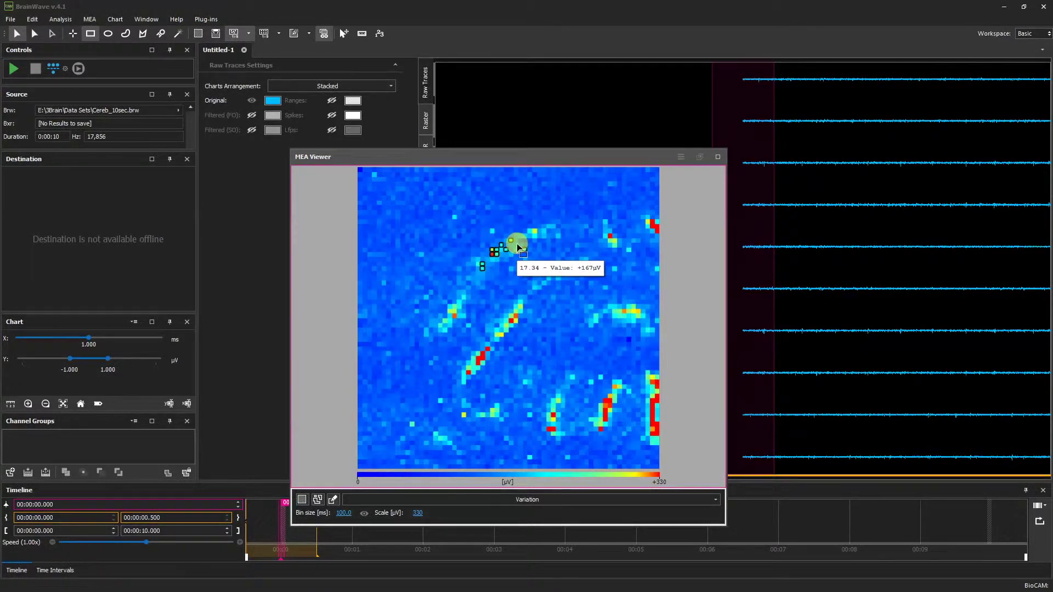
Set grid subsampling to Factor 1:16 and select an evenly spaced 4x4 grid of channels mid-map
{"action": "left_click", "coordinate": [249, 33]}
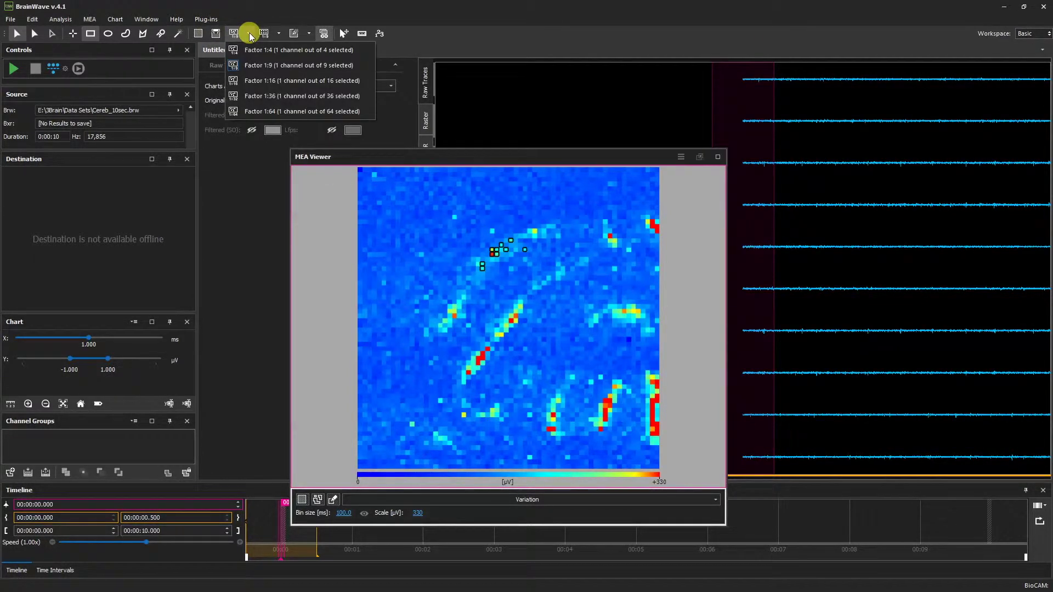
{"action": "left_click", "coordinate": [286, 95]}
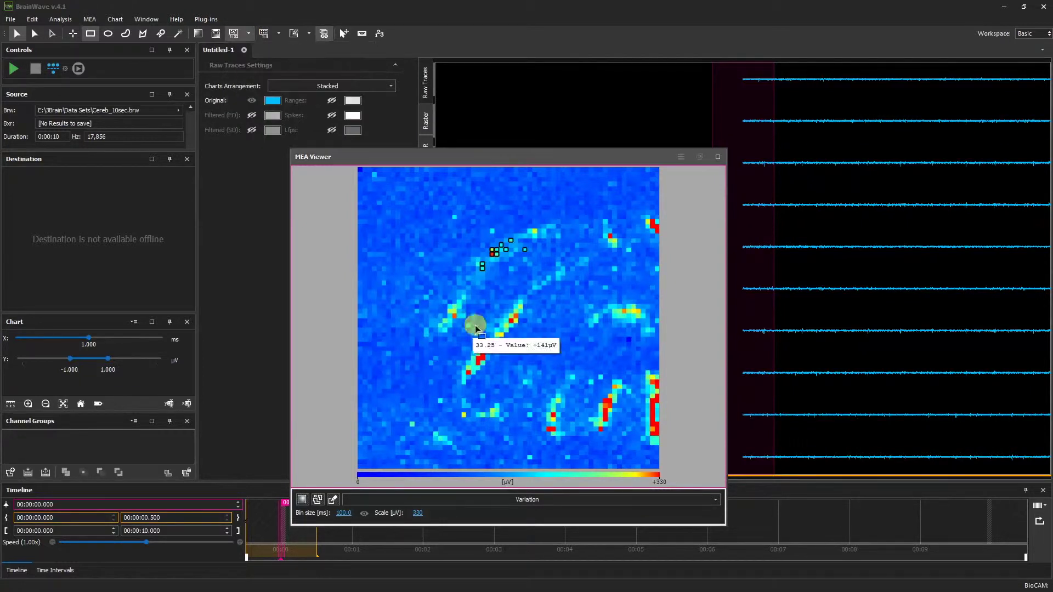
{"action": "left_click", "coordinate": [273, 32]}
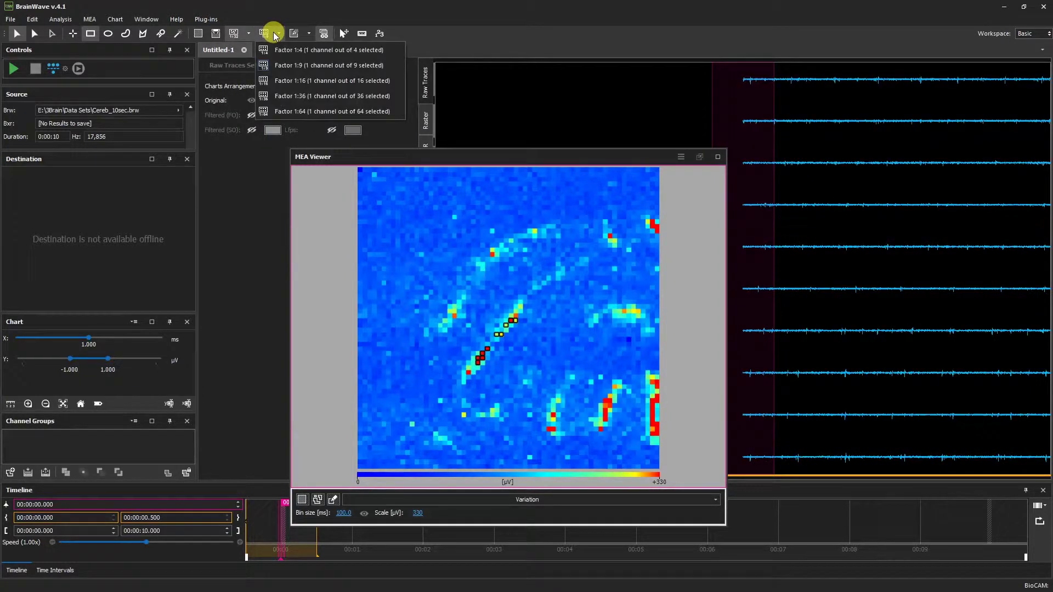
{"action": "left_click", "coordinate": [282, 80]}
{"action": "mouse_move", "coordinate": [430, 271]}
{"action": "left_mouse_down"}
{"action": "mouse_move", "coordinate": [507, 356]}
{"action": "mouse_move", "coordinate": [496, 331]}
{"action": "mouse_move", "coordinate": [441, 285]}
{"action": "left_mouse_up"}
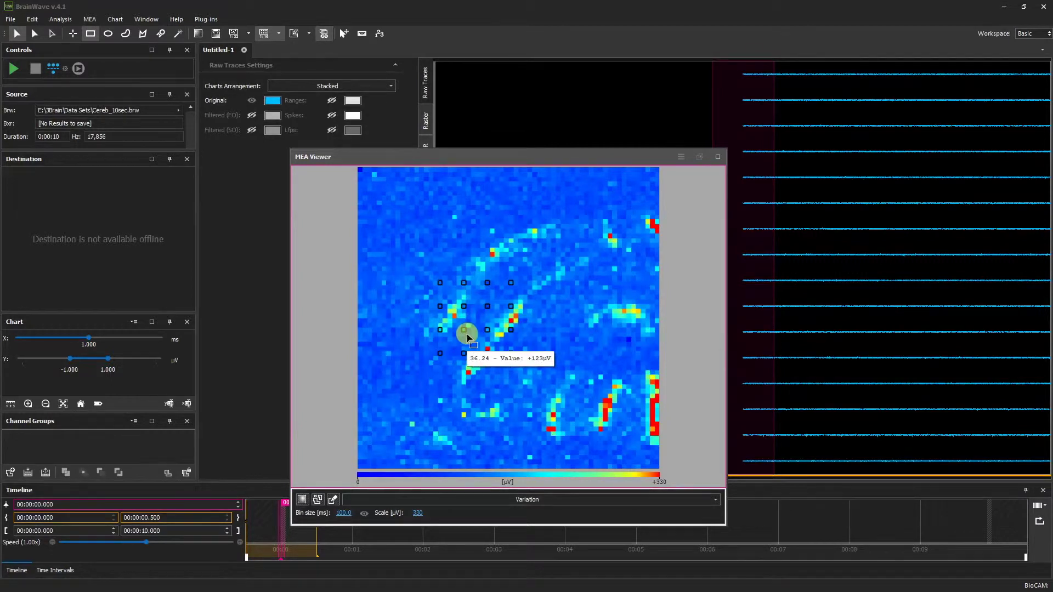
{"action": "left_click", "coordinate": [295, 32]}
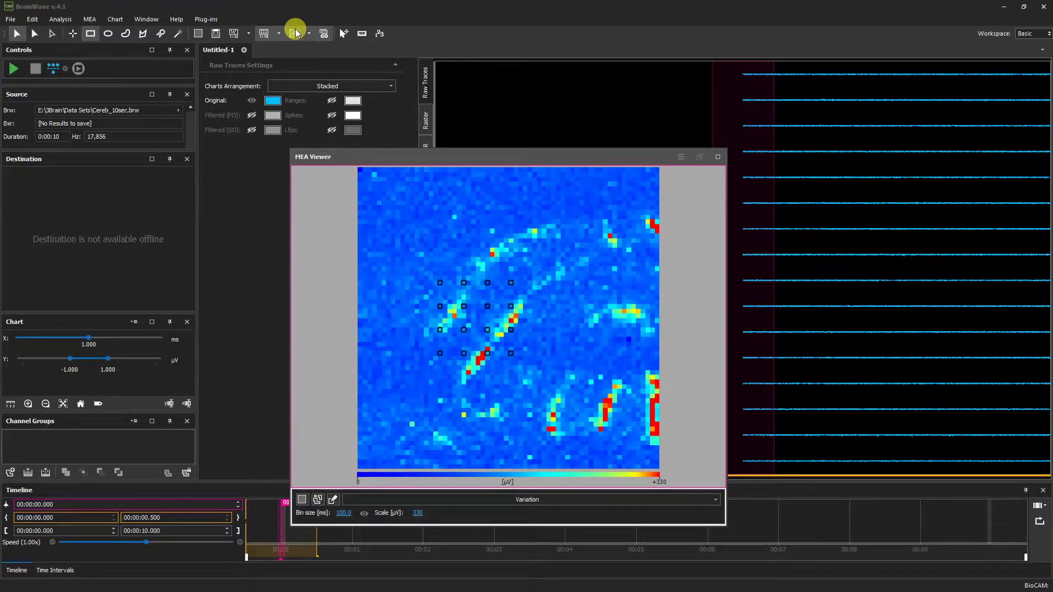
Set pixel subsetting to Random subset, select random channels near the top, then clear them
{"action": "left_click", "coordinate": [295, 33]}
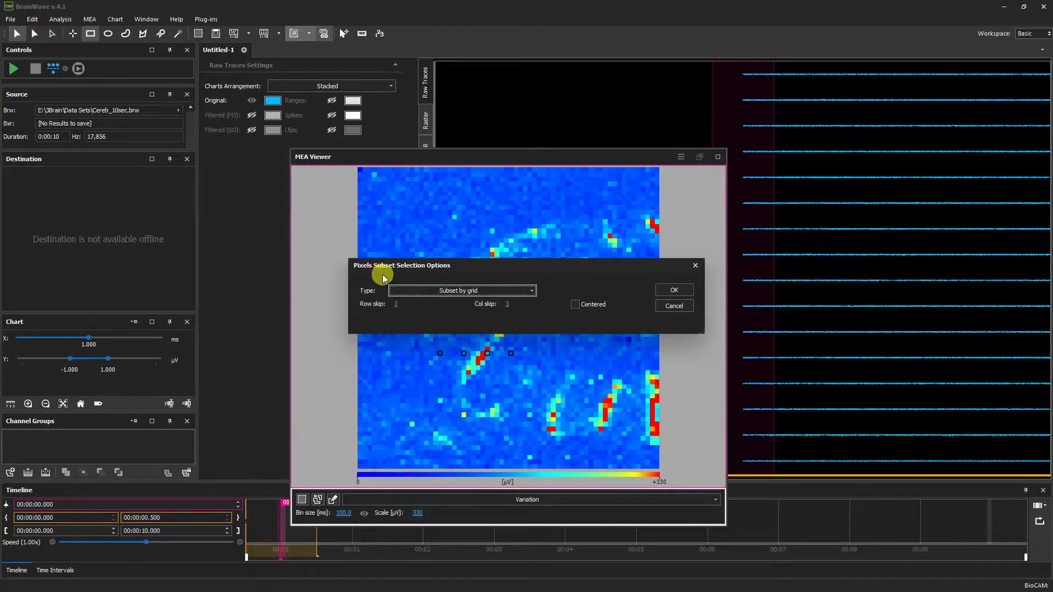
{"action": "left_click", "coordinate": [501, 294]}
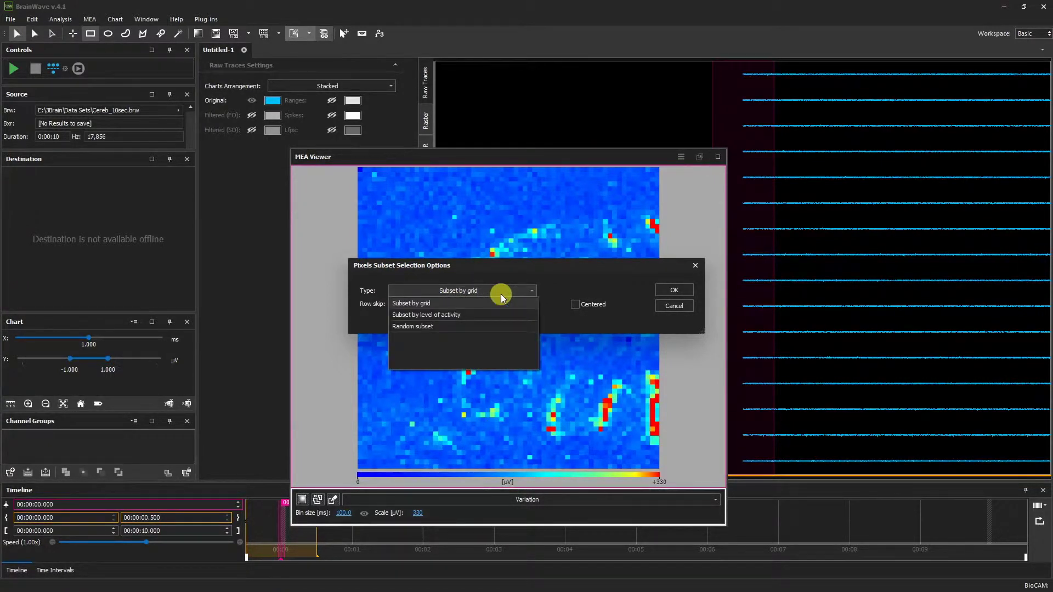
{"action": "left_click", "coordinate": [462, 316]}
{"action": "left_click", "coordinate": [471, 291]}
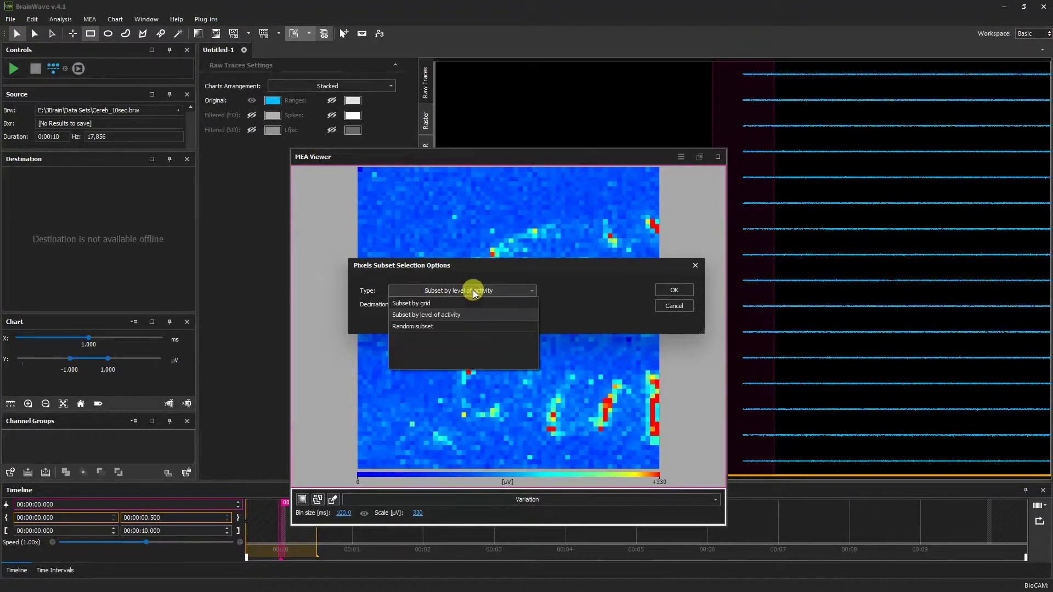
{"action": "left_click", "coordinate": [444, 327]}
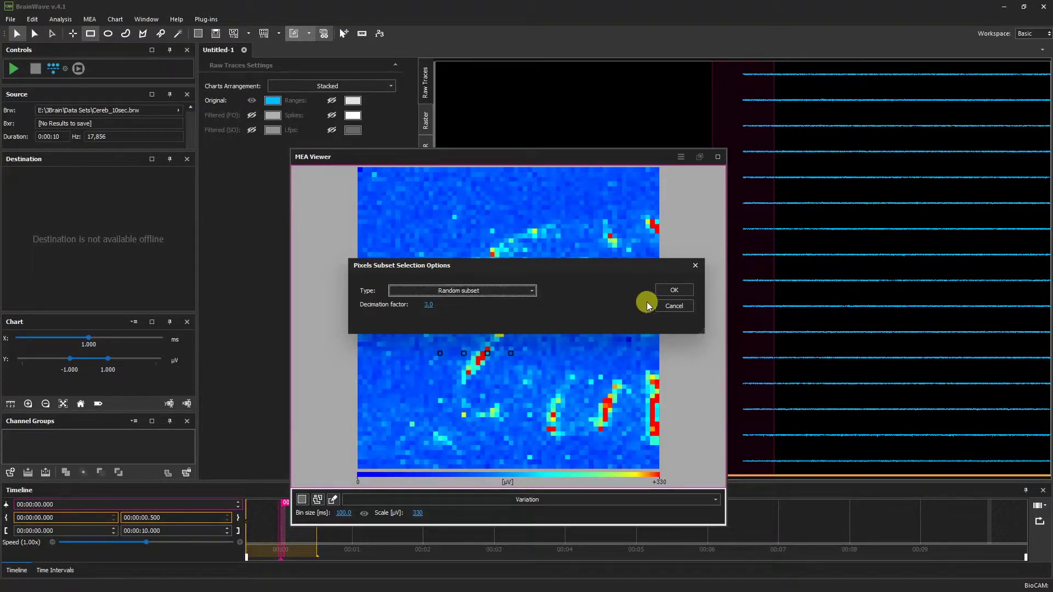
{"action": "left_click", "coordinate": [674, 290]}
{"action": "left_click_drag", "start_coordinate": [503, 246], "coordinate": [544, 279]}
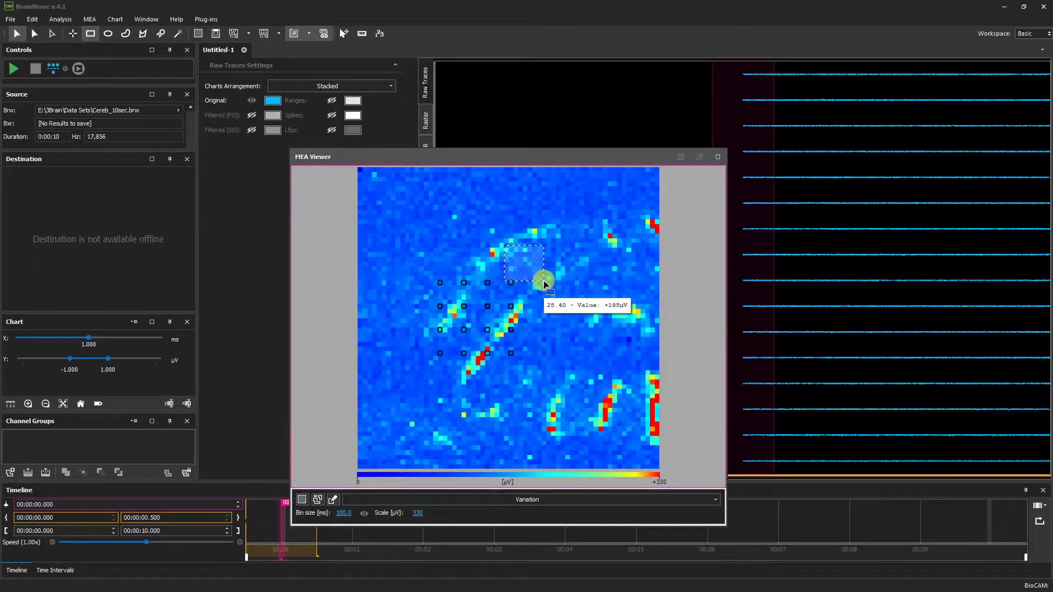
{"action": "left_click", "coordinate": [528, 247]}
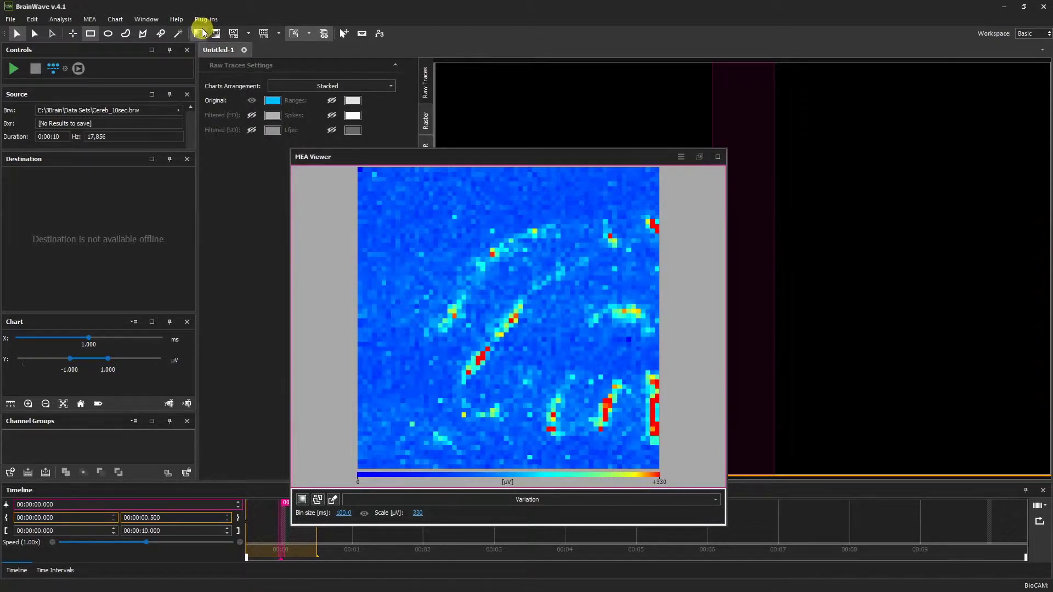
Draw a small ellipse selection at the top right and a larger one at the upper left, then clear both
{"action": "left_click", "coordinate": [110, 33]}
{"action": "left_click_drag", "start_coordinate": [601, 219], "coordinate": [627, 255]}
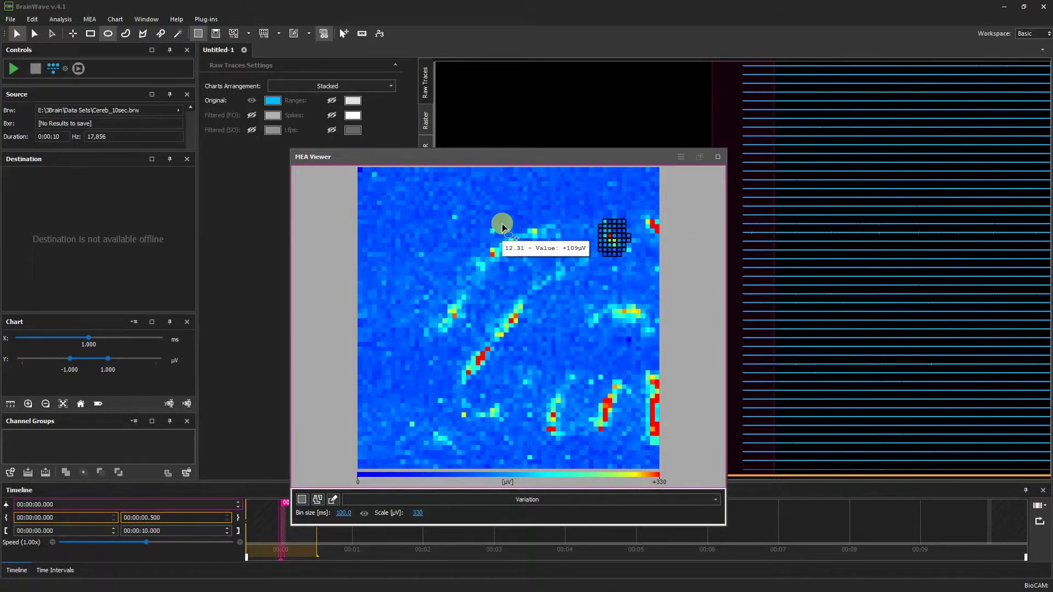
{"action": "left_click_drag", "start_coordinate": [502, 224], "coordinate": [435, 293]}
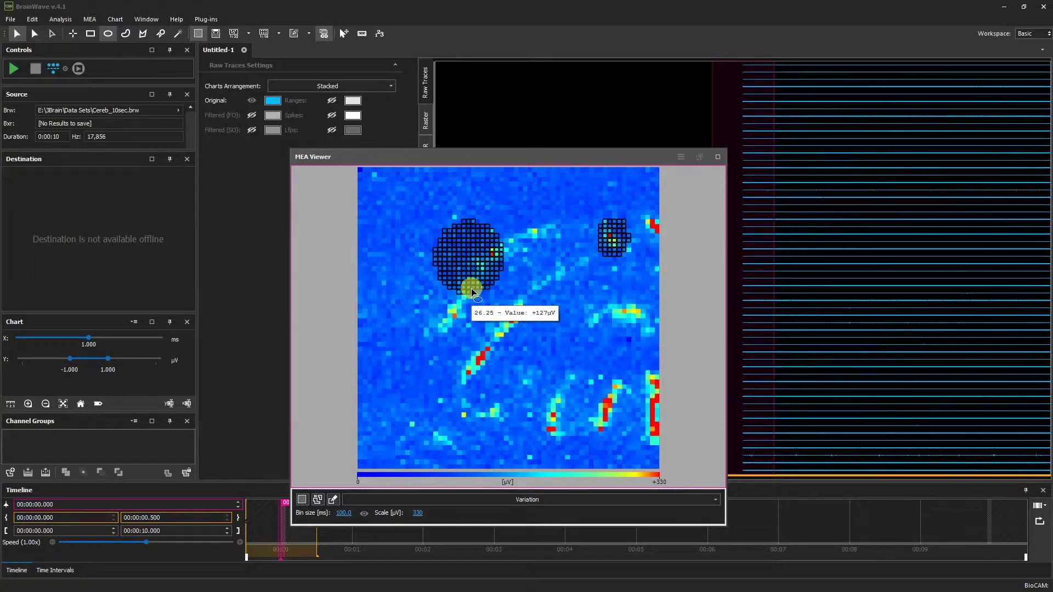
{"action": "left_click", "coordinate": [472, 288]}
After a freehand lasso attempt, select a three-corner triangle of channels at the upper left with the polygonal lasso
{"action": "left_click", "coordinate": [126, 34]}
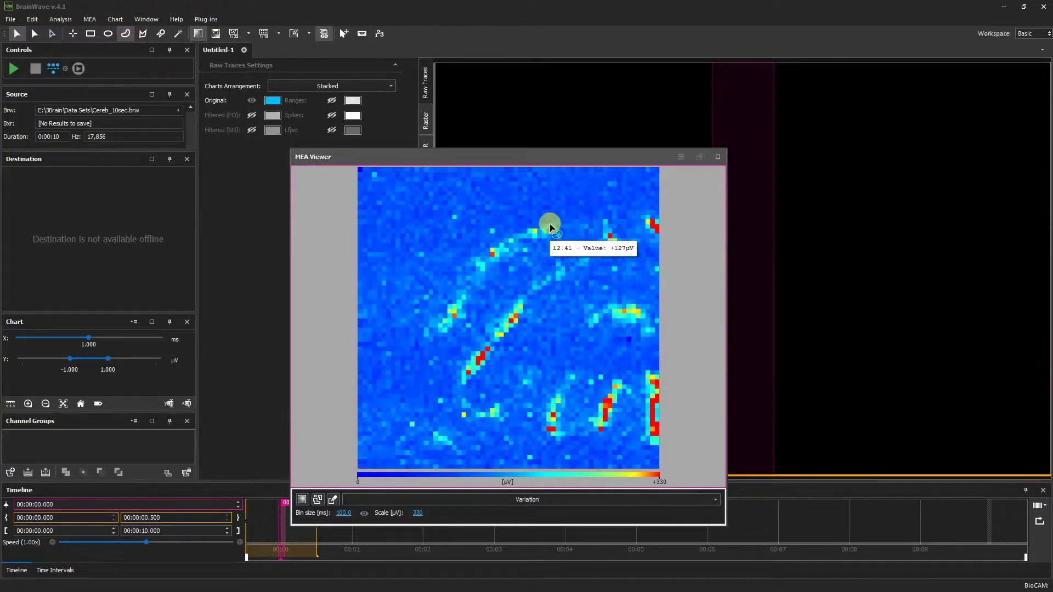
{"action": "mouse_move", "coordinate": [549, 224]}
{"action": "left_mouse_down"}
{"action": "mouse_move", "coordinate": [479, 257]}
{"action": "mouse_move", "coordinate": [522, 295]}
{"action": "left_mouse_up"}
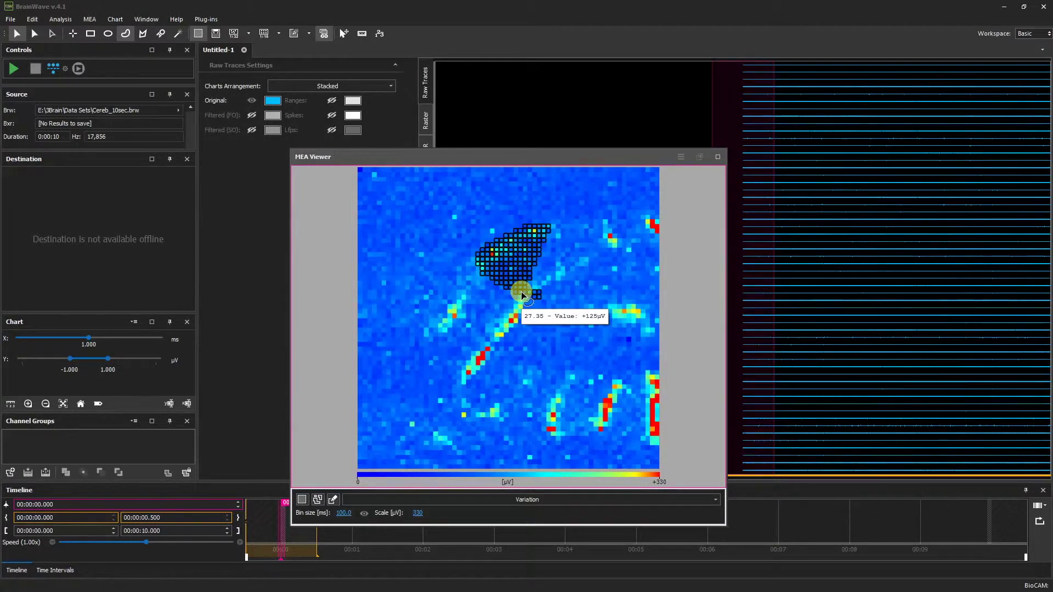
{"action": "left_click", "coordinate": [138, 37]}
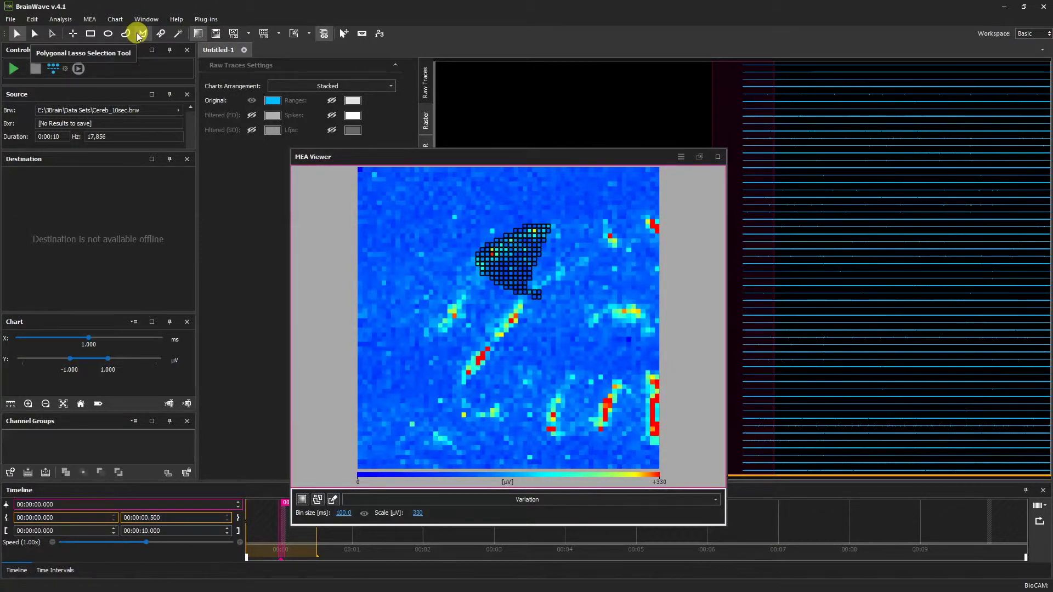
{"action": "left_click", "coordinate": [399, 230]}
{"action": "left_click", "coordinate": [418, 306]}
{"action": "left_click", "coordinate": [473, 244]}
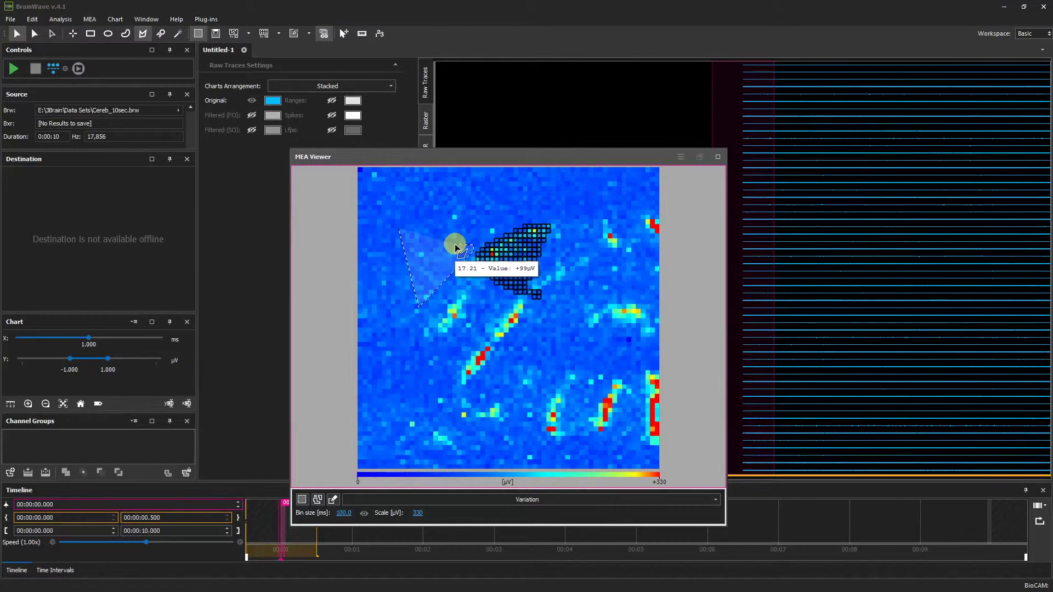
{"action": "left_click", "coordinate": [400, 228]}
{"action": "left_click", "coordinate": [161, 34]}
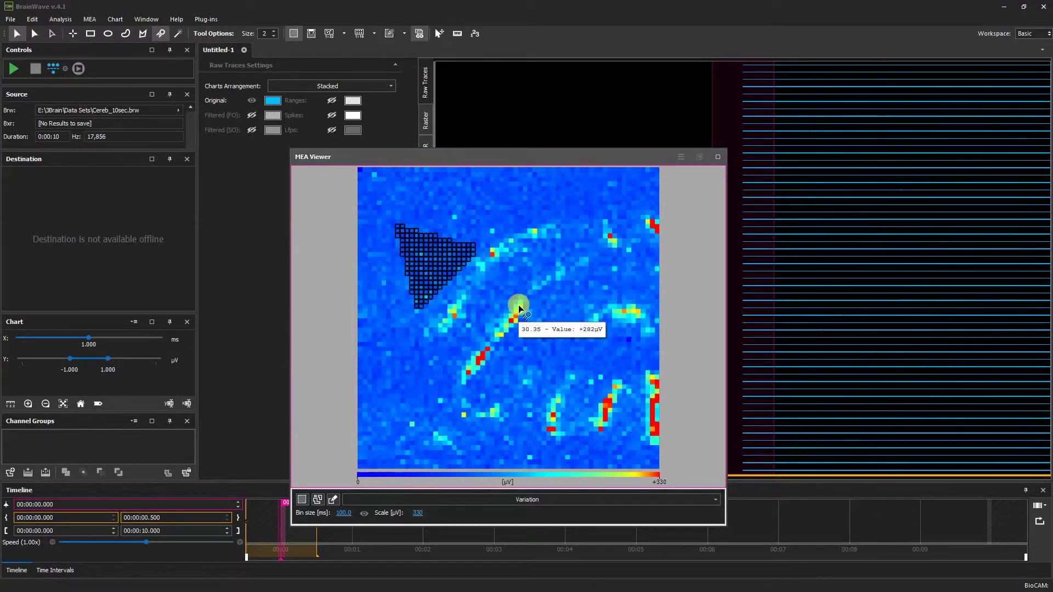
Brush-select channels along the diagonal red streak, enlarge the brush, and paint the small right-hand streak
{"action": "left_click_drag", "start_coordinate": [517, 315], "coordinate": [462, 384]}
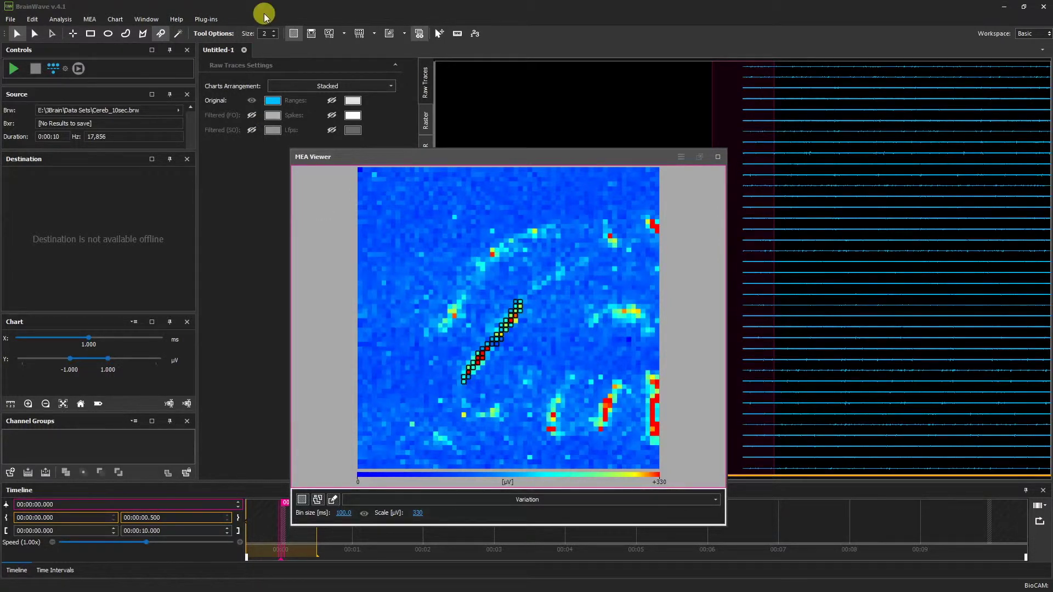
{"action": "left_click", "coordinate": [276, 31]}
{"action": "left_click_drag", "start_coordinate": [602, 310], "coordinate": [645, 325]}
Magic-wand select every similarly coloured channel across the map using Global mode
{"action": "left_click", "coordinate": [180, 34]}
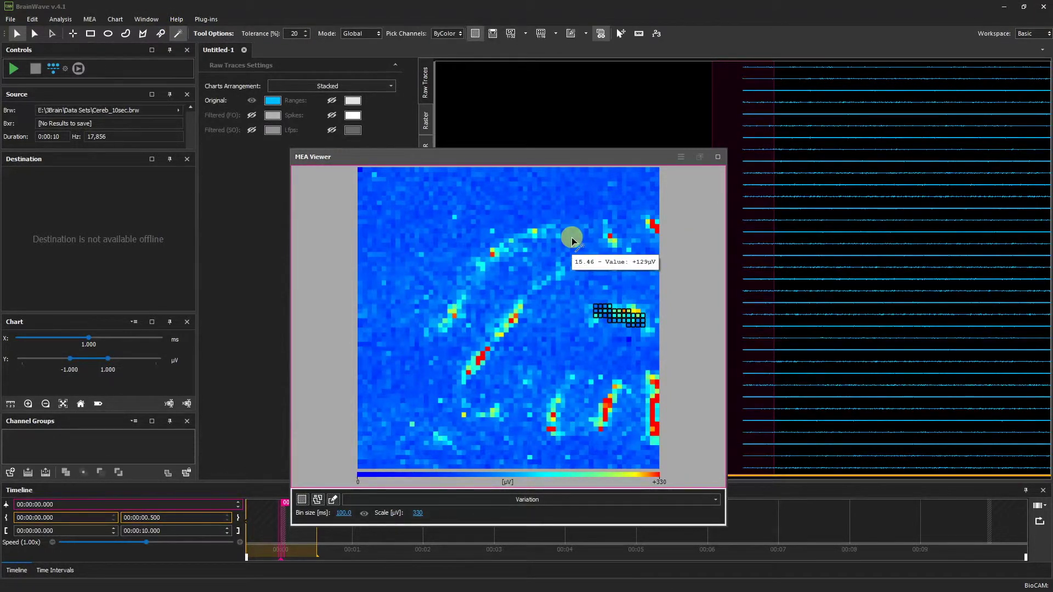
{"action": "left_click", "coordinate": [520, 246]}
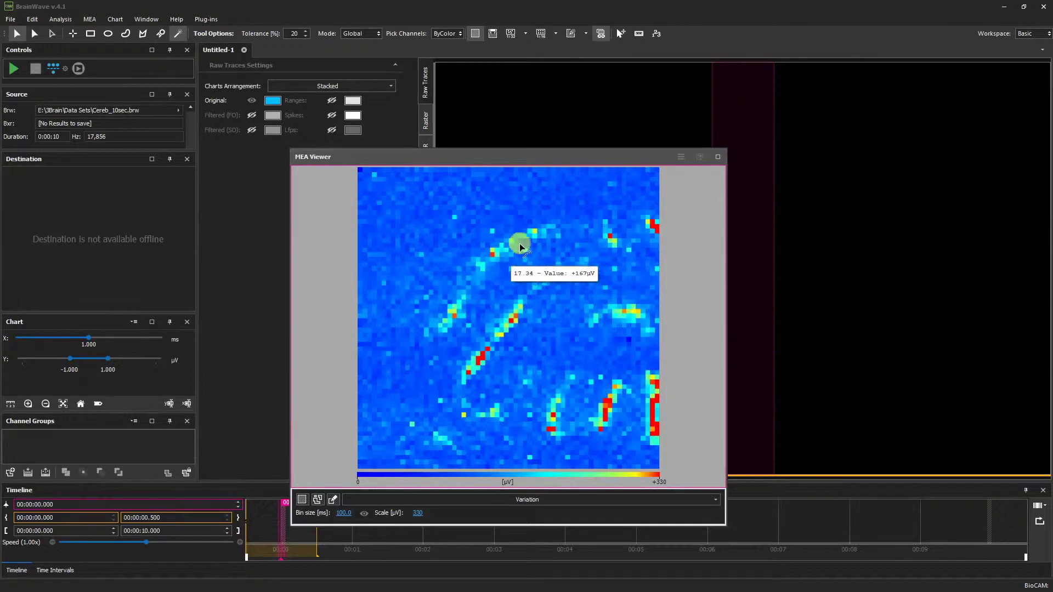
{"action": "left_click", "coordinate": [527, 242]}
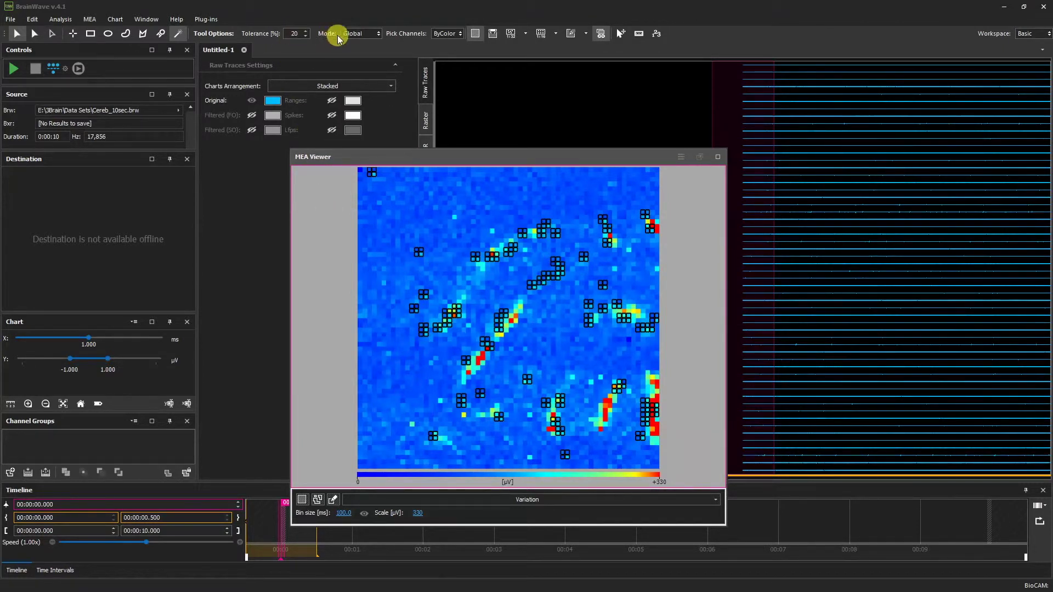
{"action": "left_click", "coordinate": [358, 34]}
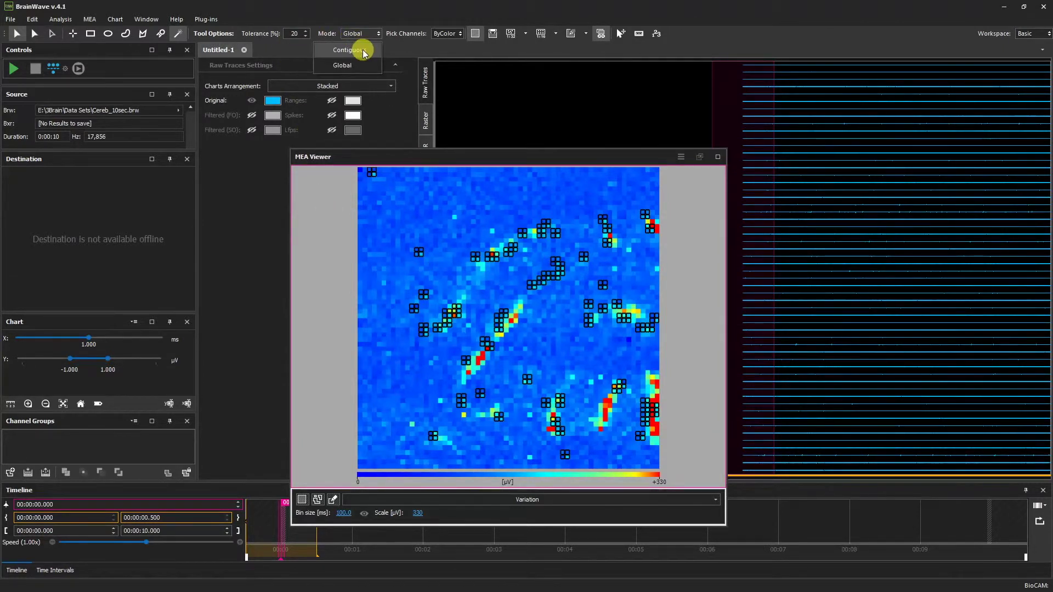
{"action": "left_click", "coordinate": [409, 41]}
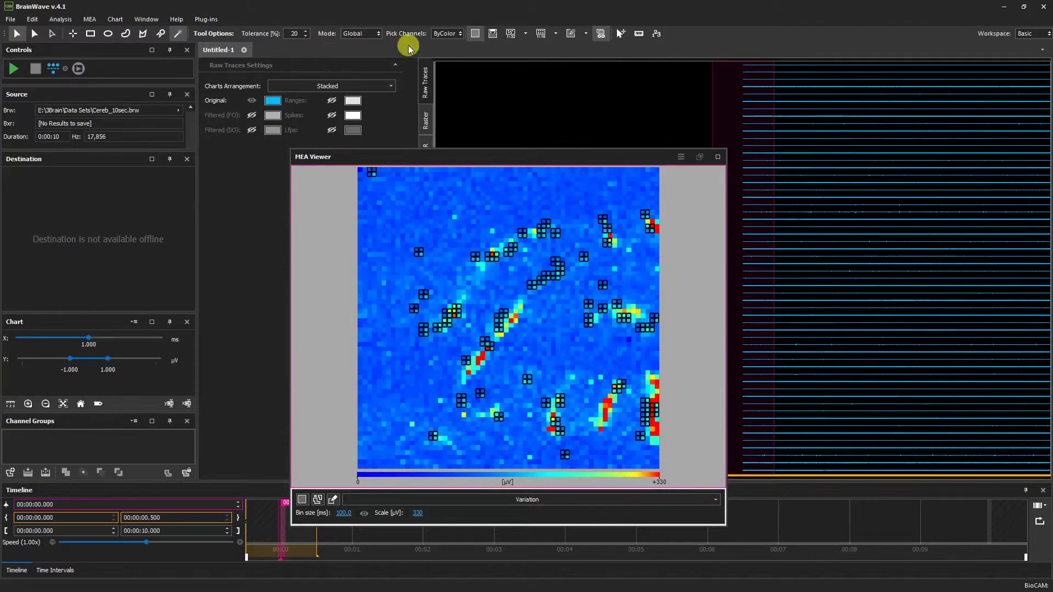
{"action": "left_click", "coordinate": [454, 35]}
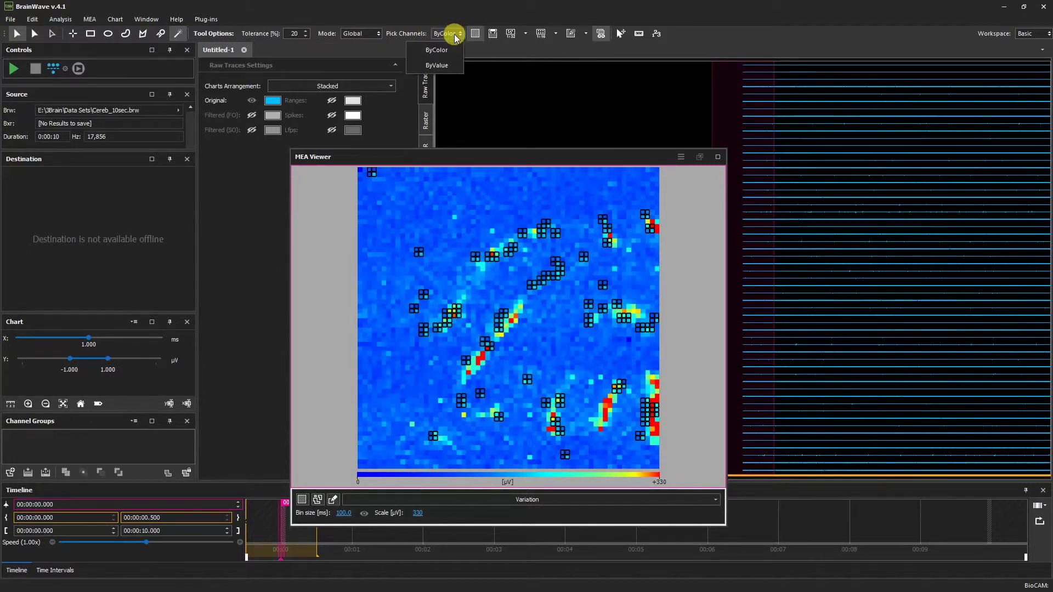
{"action": "left_click", "coordinate": [452, 65]}
{"action": "left_click", "coordinate": [91, 34]}
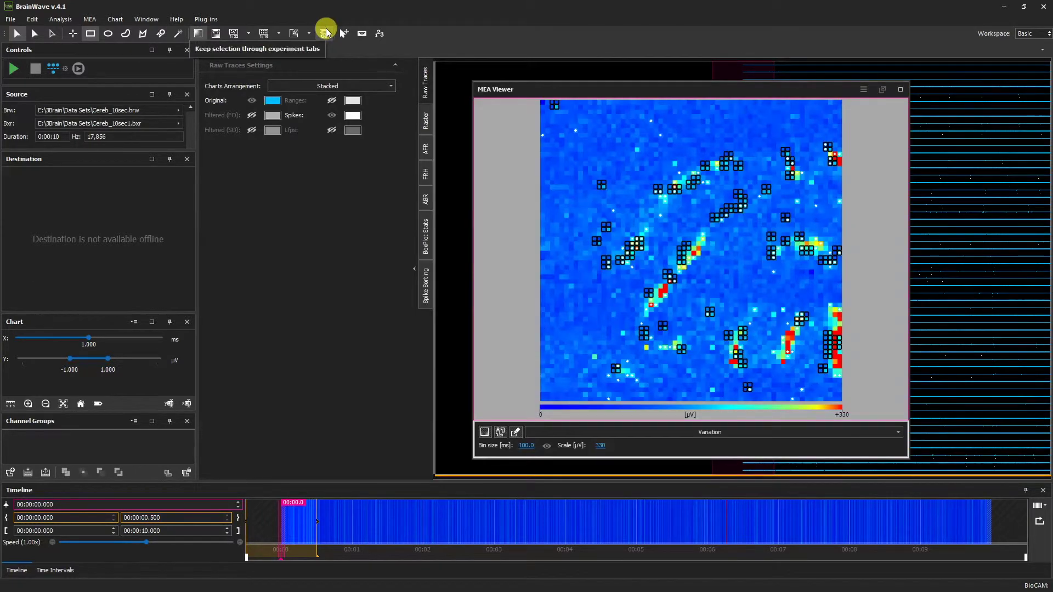
Keep the selection through experiment tabs, check it on the Raster firing-rate map, then return to Raw Traces
{"action": "left_click", "coordinate": [325, 33]}
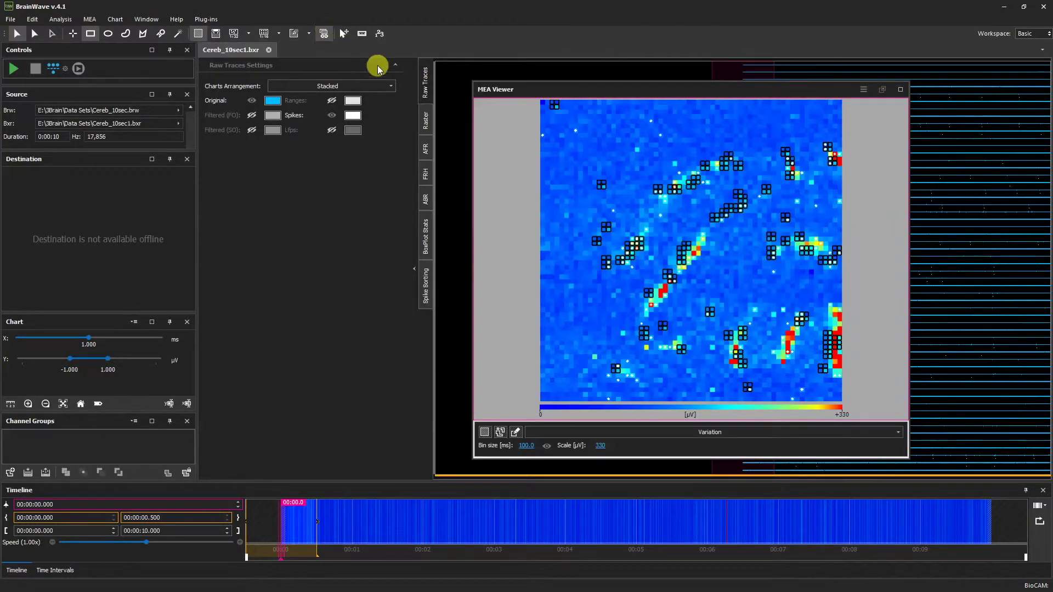
{"action": "left_click", "coordinate": [428, 120]}
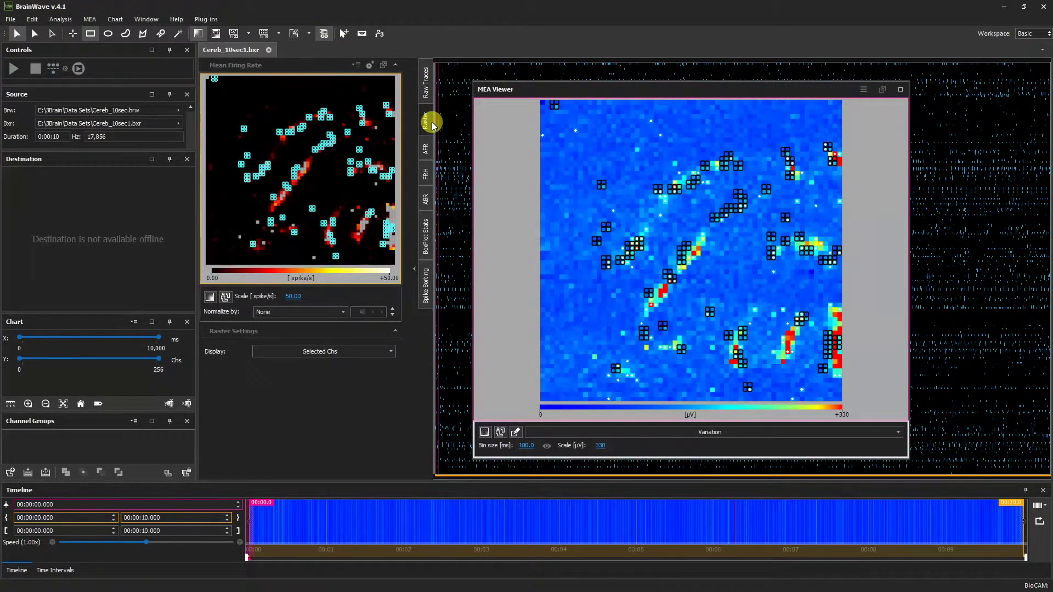
{"action": "mouse_move", "coordinate": [349, 199]}
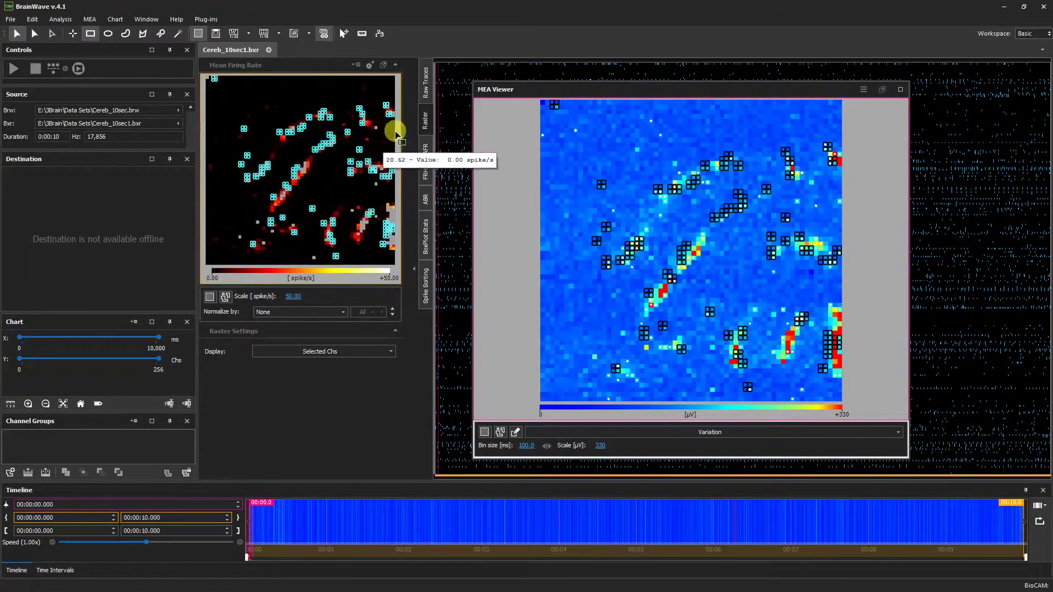
{"action": "left_click", "coordinate": [393, 65]}
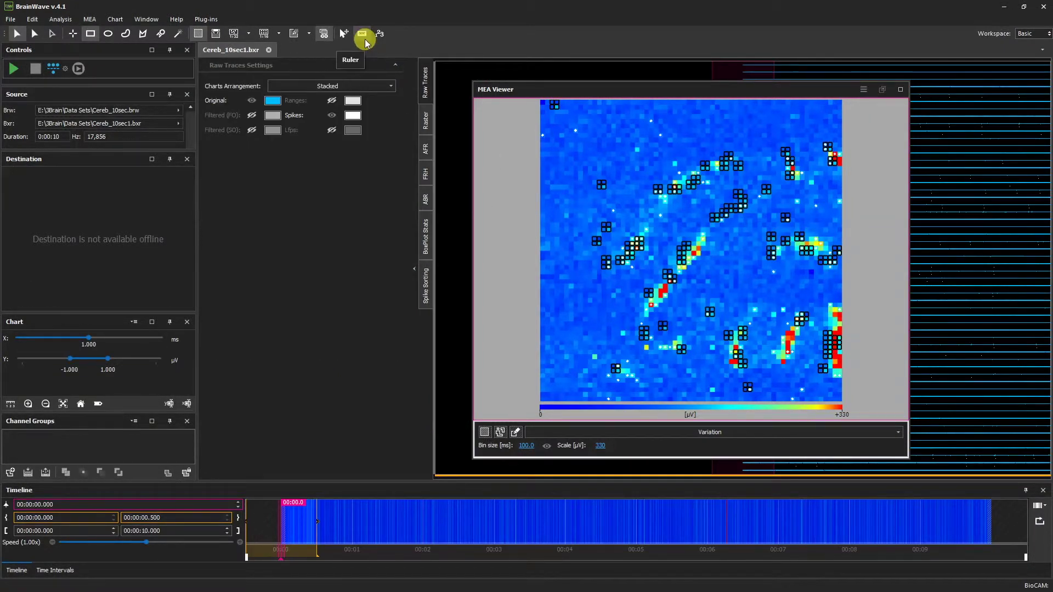
Measure a diagonal distance across the upper right of the MEA map with the Ruler
{"action": "left_click", "coordinate": [363, 35]}
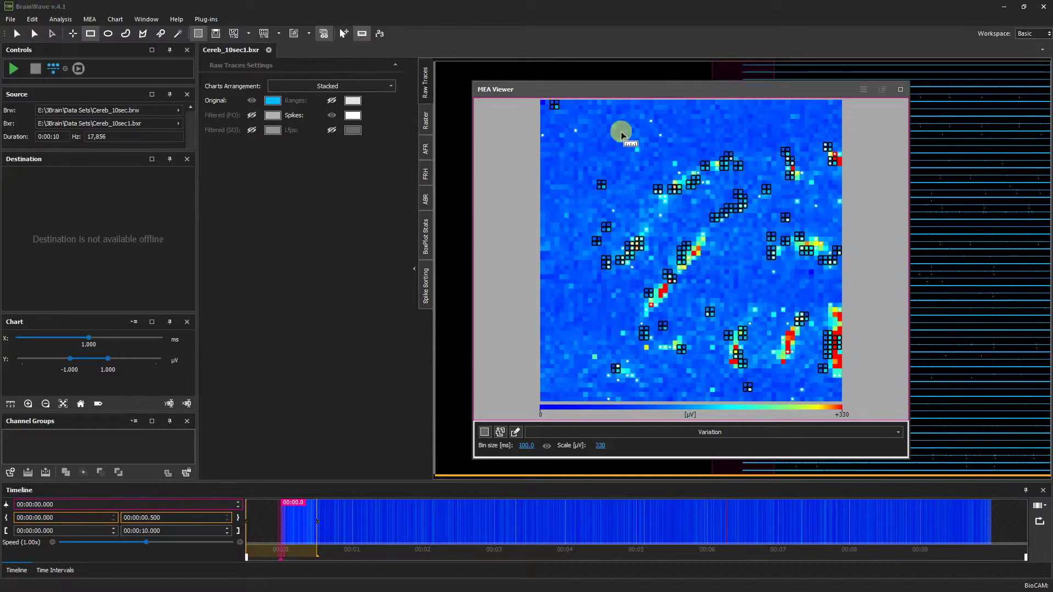
{"action": "mouse_move", "coordinate": [620, 131]}
{"action": "left_mouse_down"}
{"action": "mouse_move", "coordinate": [637, 263]}
{"action": "mouse_move", "coordinate": [688, 225]}
{"action": "left_mouse_up"}
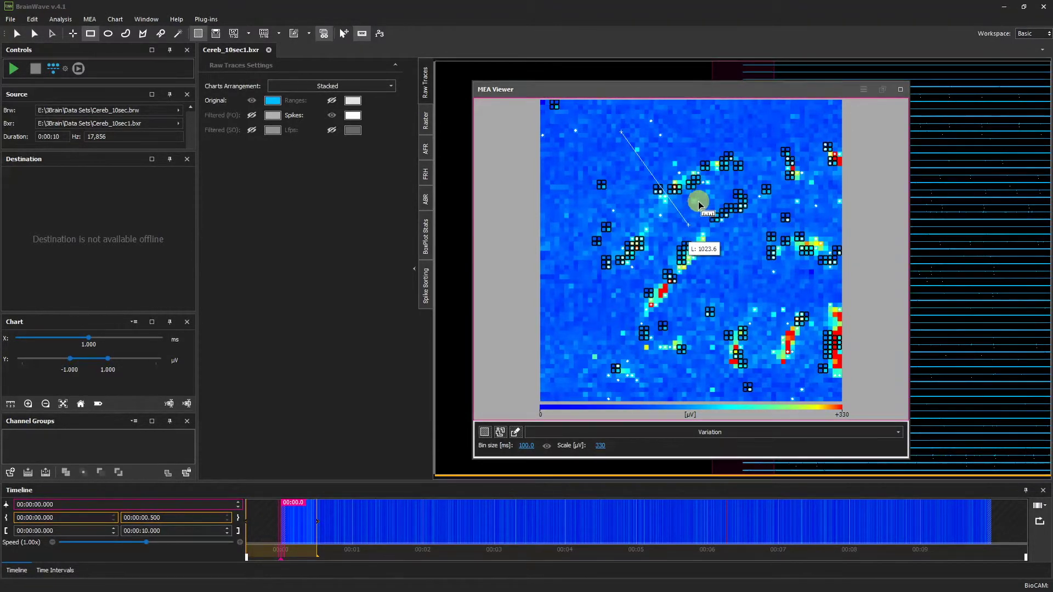
Switch to the Counter marker tool and dock the floating MEA Viewer into the side panel
{"action": "left_click", "coordinate": [380, 33]}
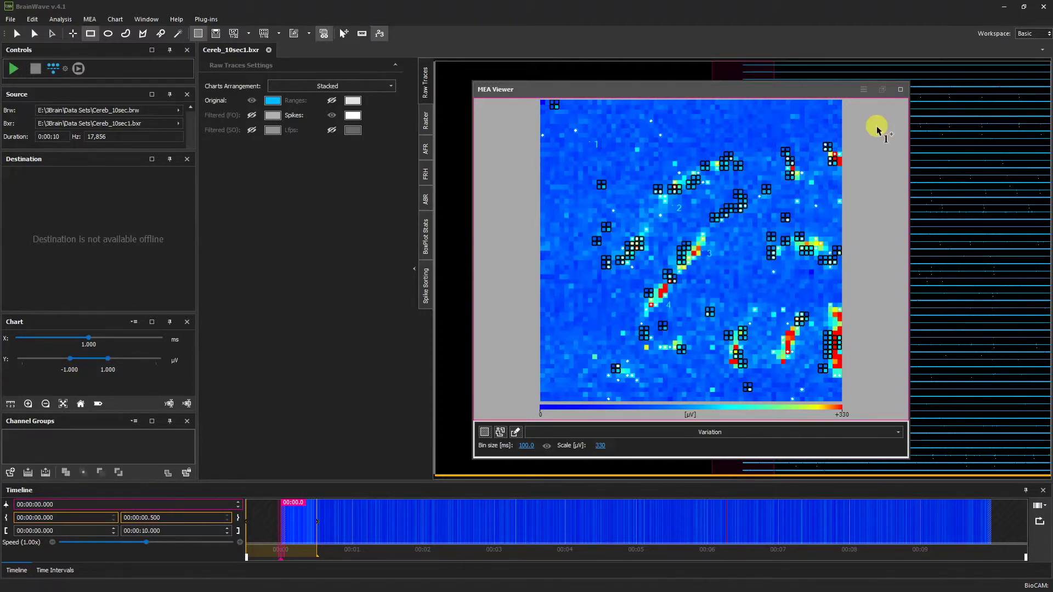
{"action": "left_click", "coordinate": [884, 93]}
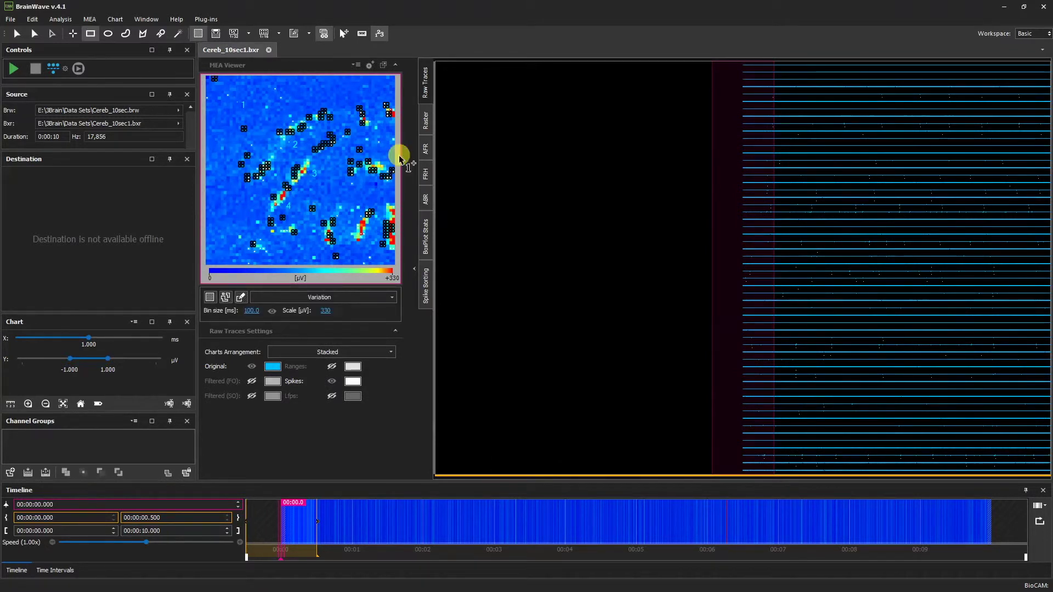
Change the Workspace to Advanced to show the Chart, Channel Groups and MEA Marker Layers panels
{"action": "left_click", "coordinate": [1036, 34]}
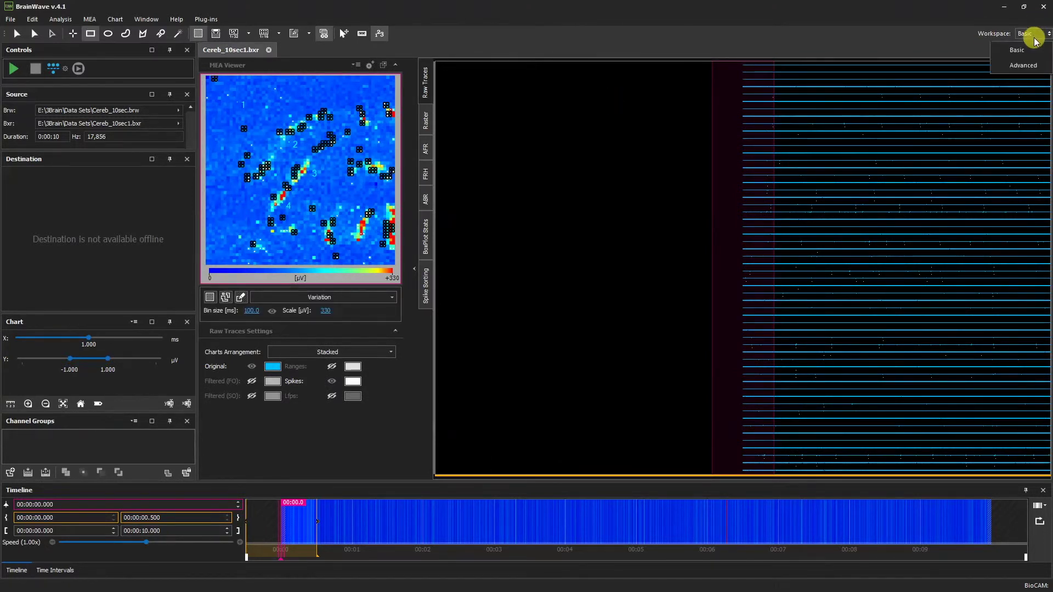
{"action": "left_click", "coordinate": [1031, 66]}
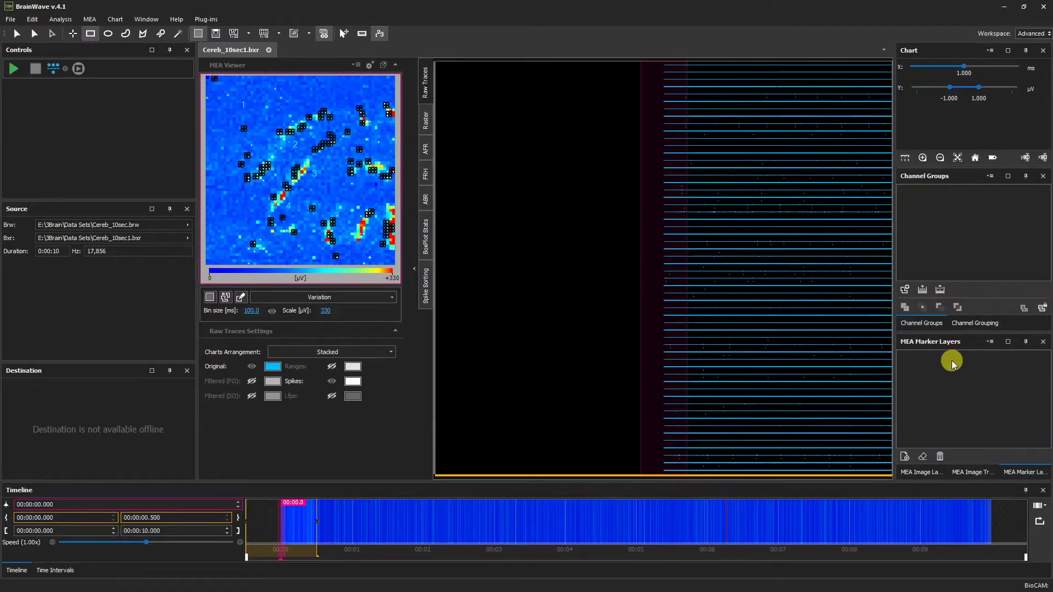
Add a marker layer and give Marker Layer 2 gold colour and marker size 8
{"action": "left_click", "coordinate": [905, 458]}
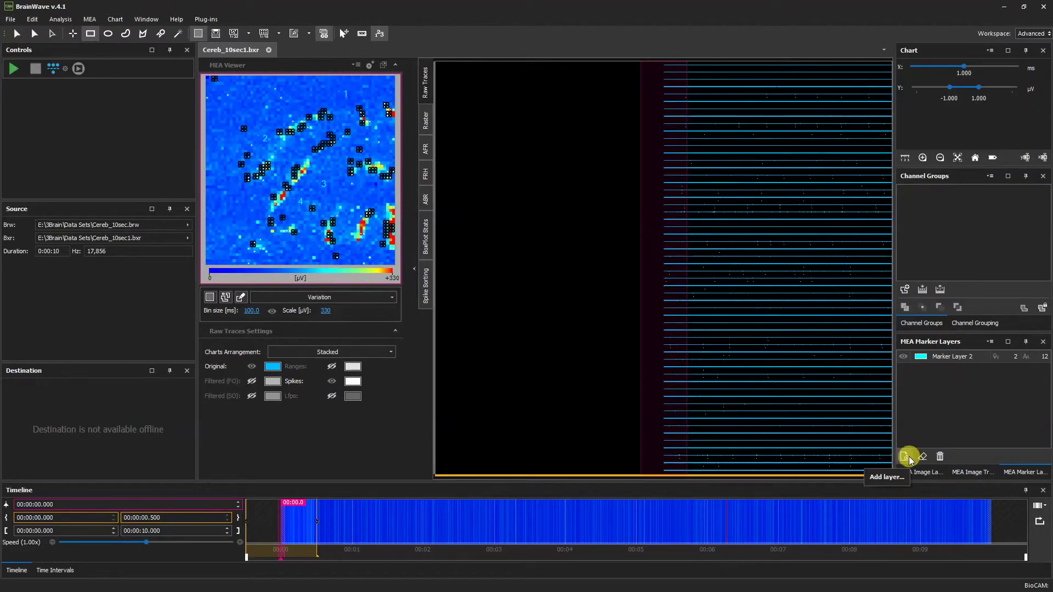
{"action": "left_click", "coordinate": [918, 358]}
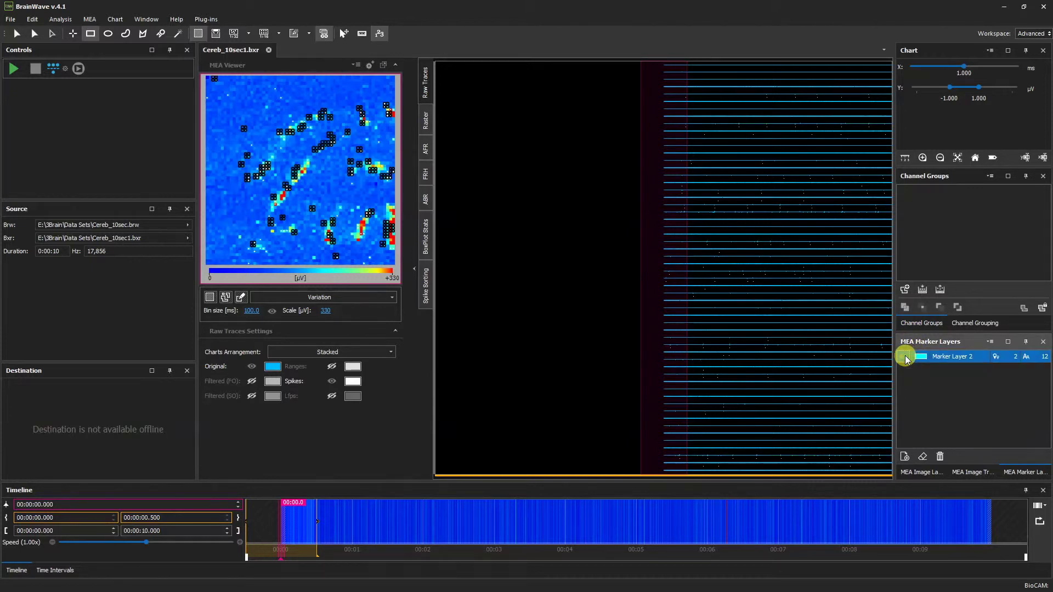
{"action": "left_click", "coordinate": [920, 359]}
{"action": "scroll", "coordinate": [935, 399], "scroll_direction": "down", "scroll_amount": 5}
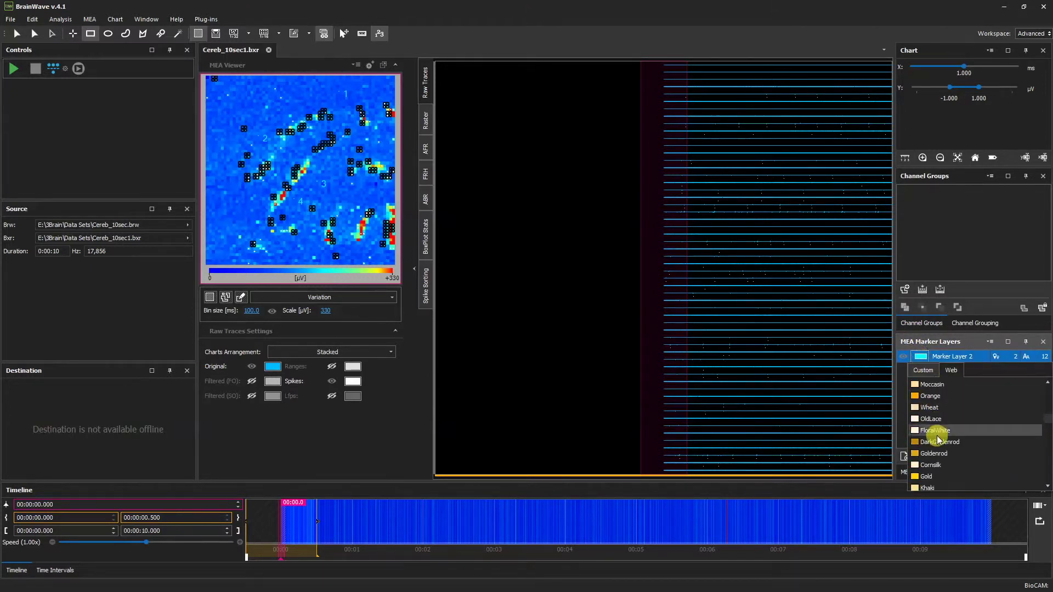
{"action": "left_click", "coordinate": [932, 477]}
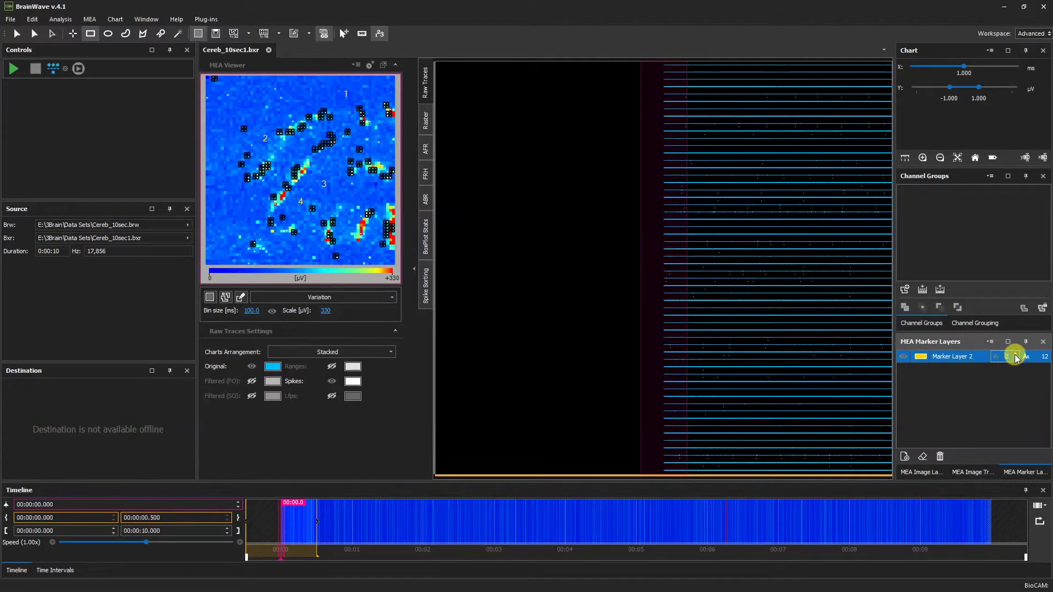
{"action": "left_click", "coordinate": [1015, 354]}
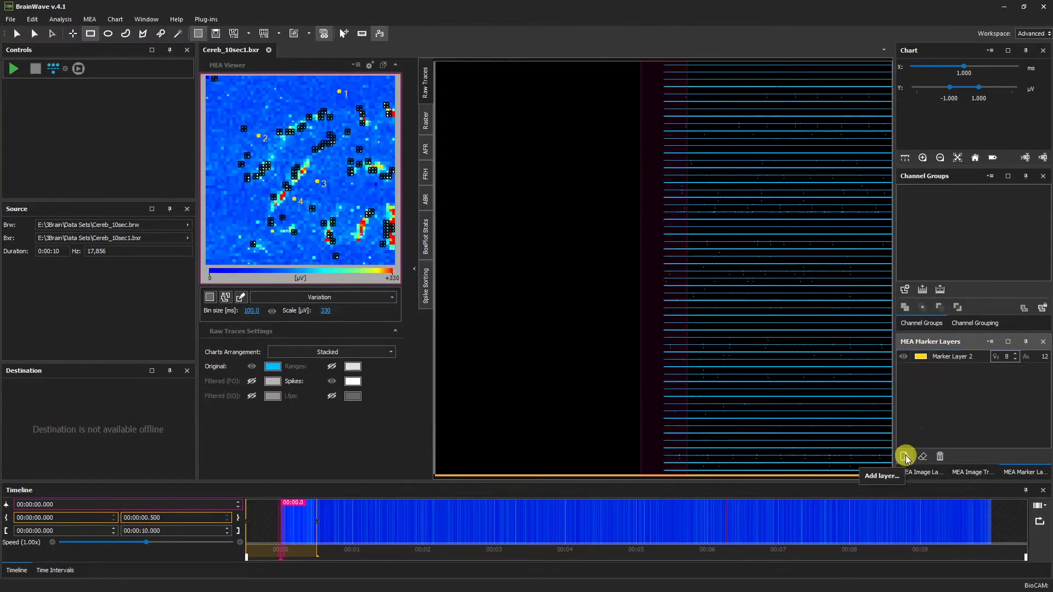
Add Marker Layer 3 with three numbered markers along the map's left edge, then select Marker Layer 2
{"action": "left_click", "coordinate": [904, 456]}
{"action": "left_click", "coordinate": [241, 114]}
{"action": "left_click", "coordinate": [230, 150]}
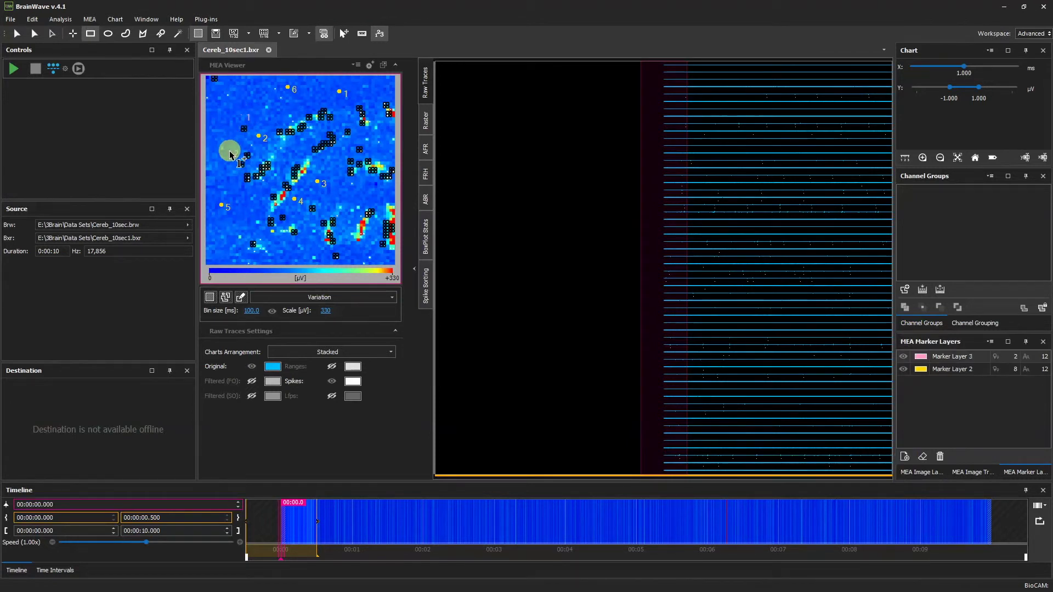
{"action": "left_click", "coordinate": [240, 195]}
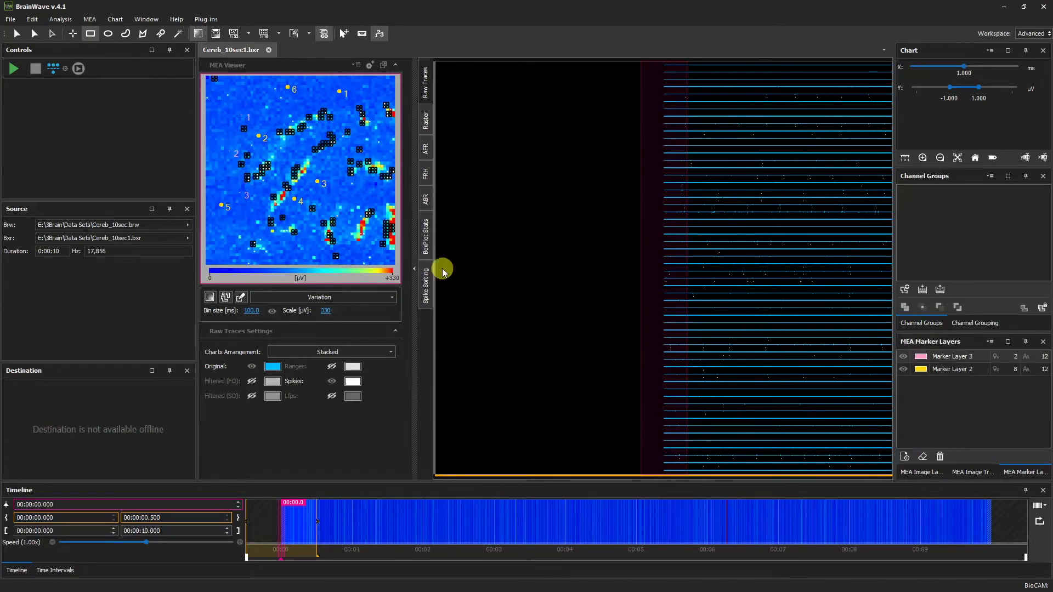
{"action": "left_click", "coordinate": [977, 373]}
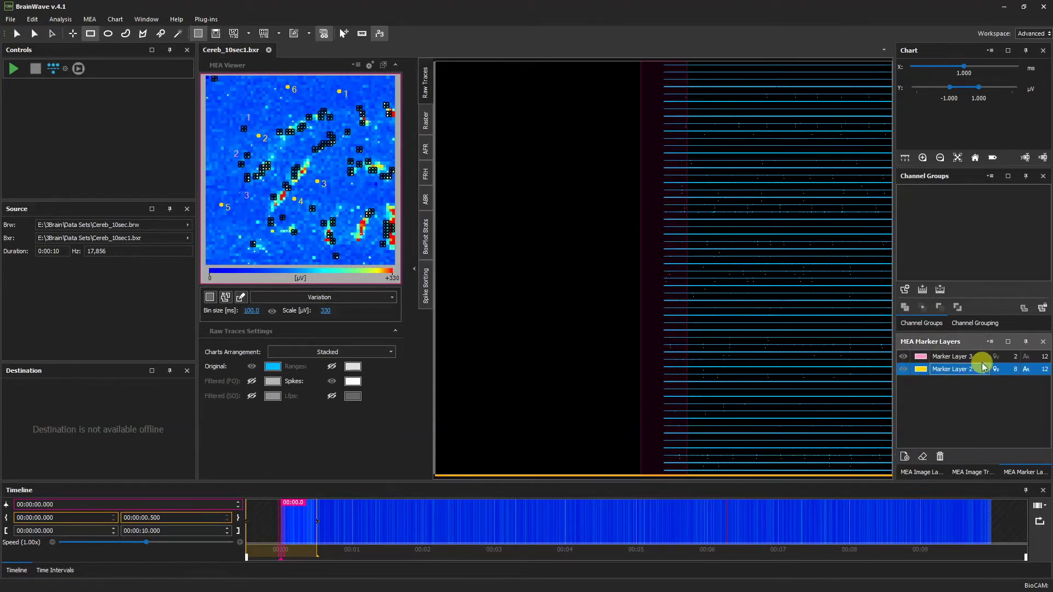
Delete Marker Layer 2 with the trash icon and answer Yes in the Warning dialog
{"action": "left_click", "coordinate": [940, 457]}
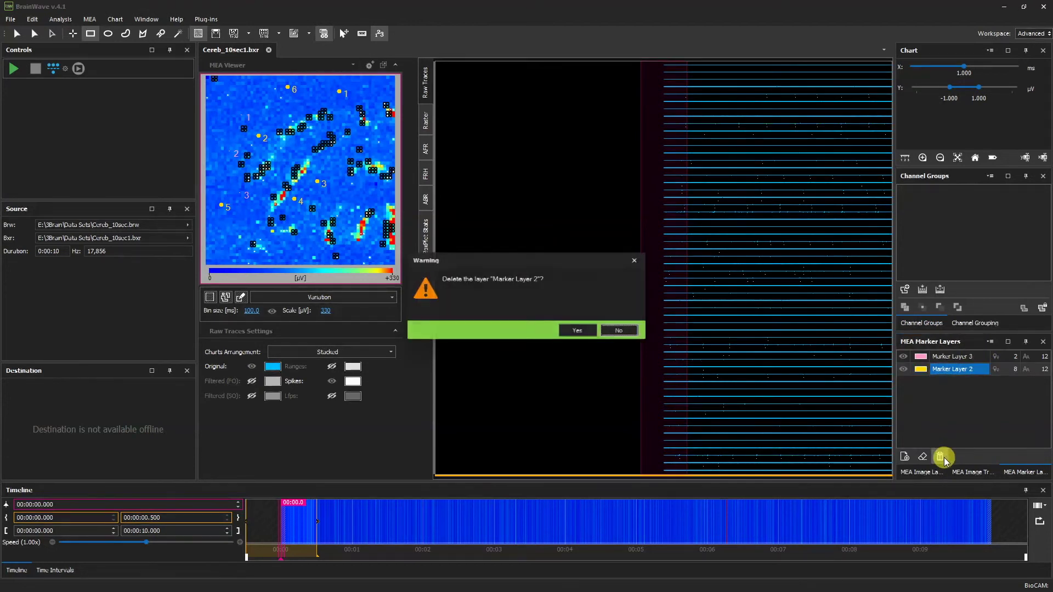
{"action": "left_click", "coordinate": [577, 331]}
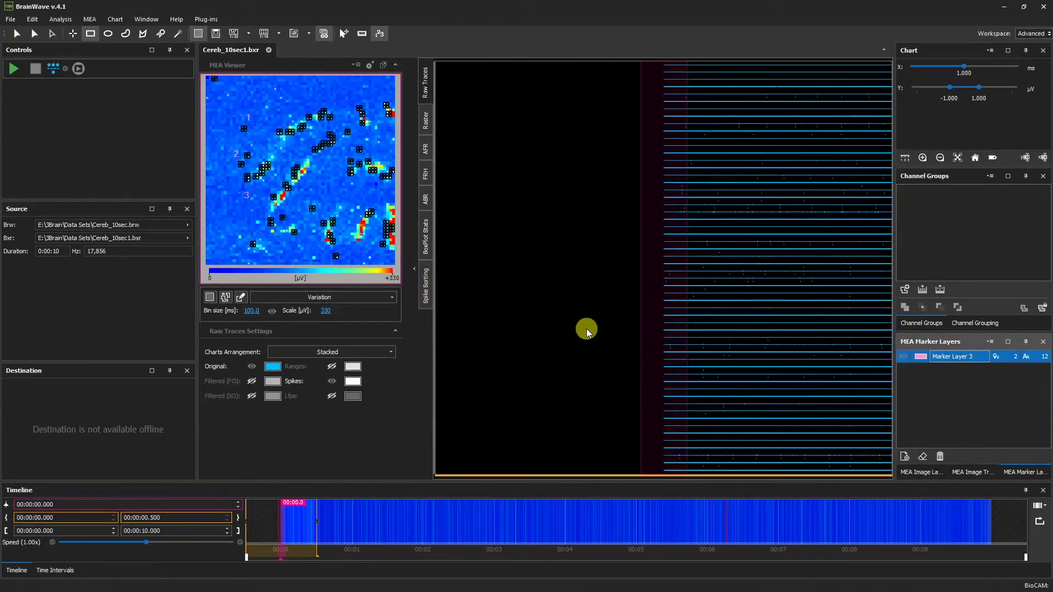